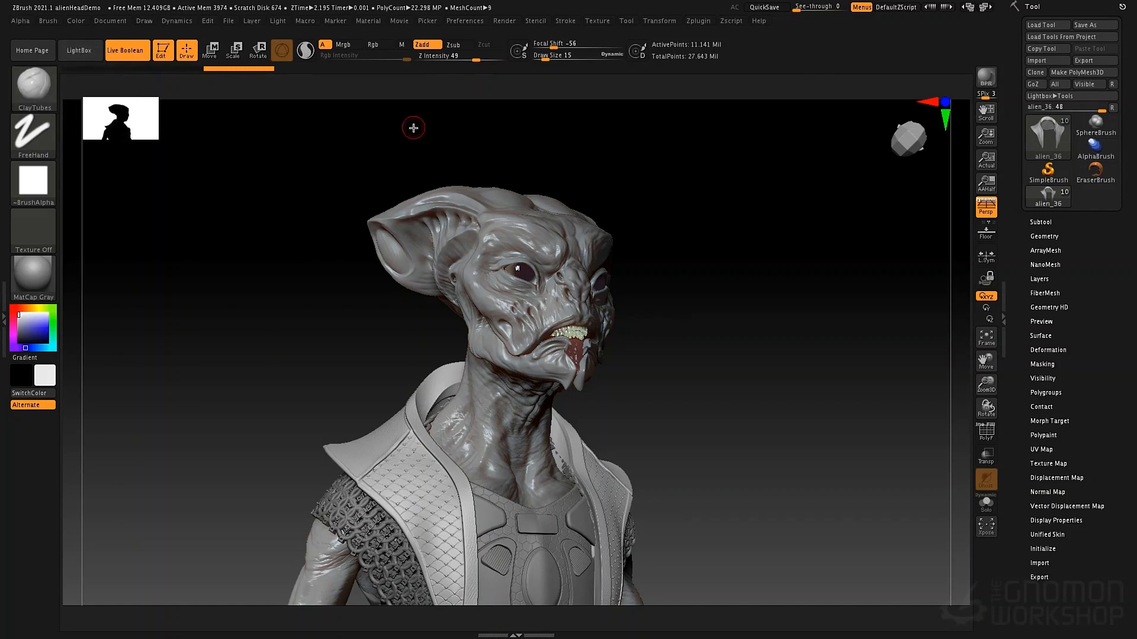
Switch repeatedly through the Move, Standard, Inflat, ClayTubes and DamStandard brushes using their single-key assignments, ending on ClayTubes
key(1)
key(2)
key(3)
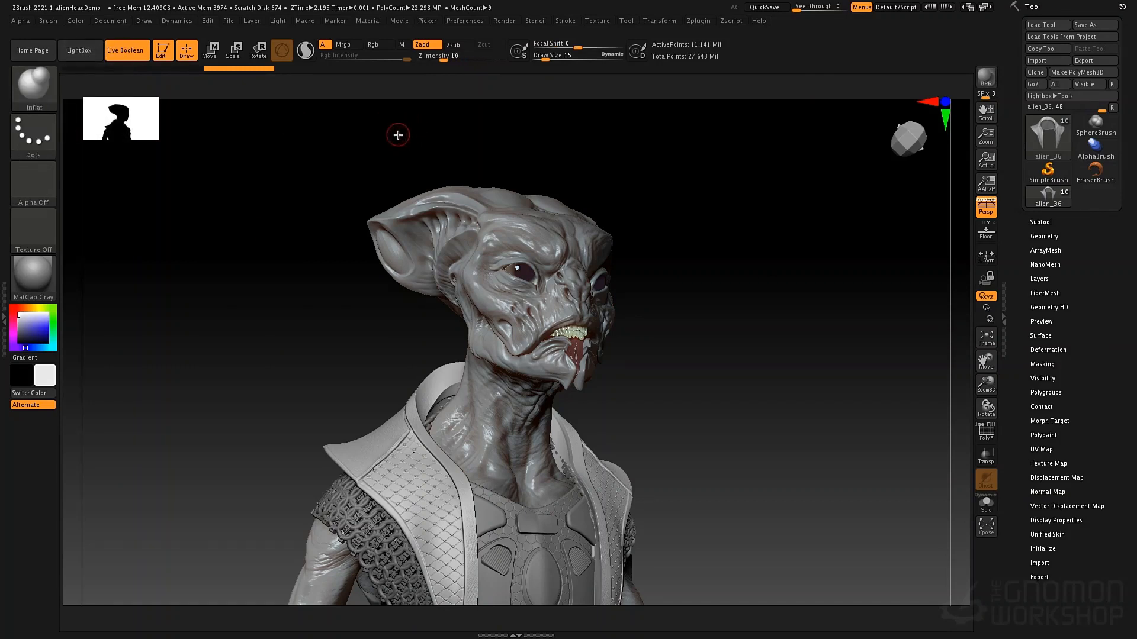
key(4)
key(5)
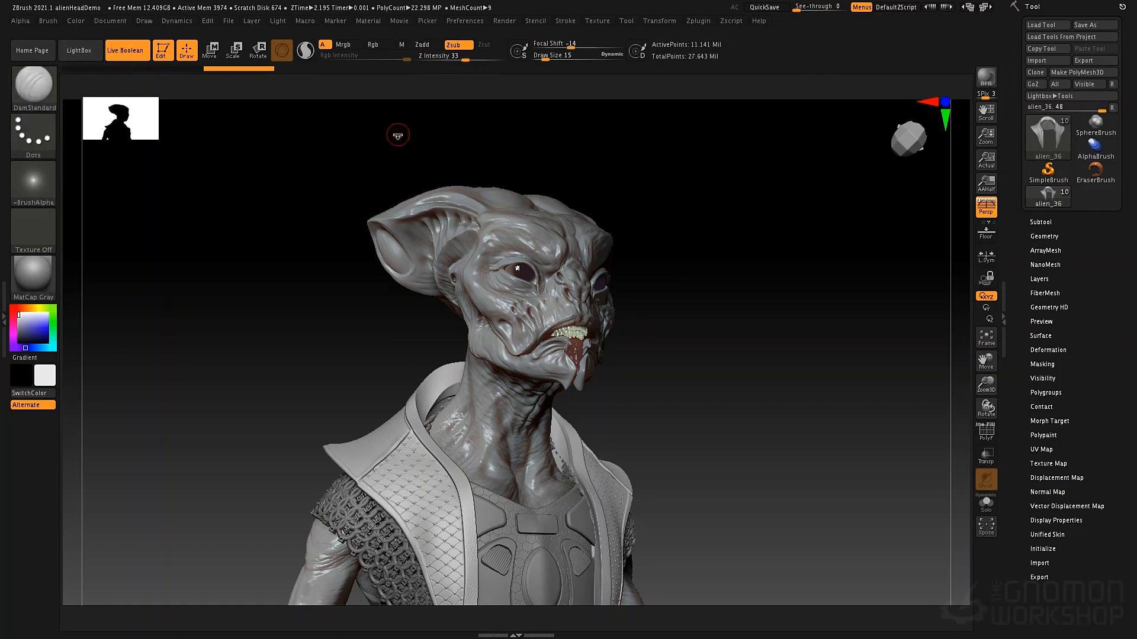
key(1)
key(2)
key(3)
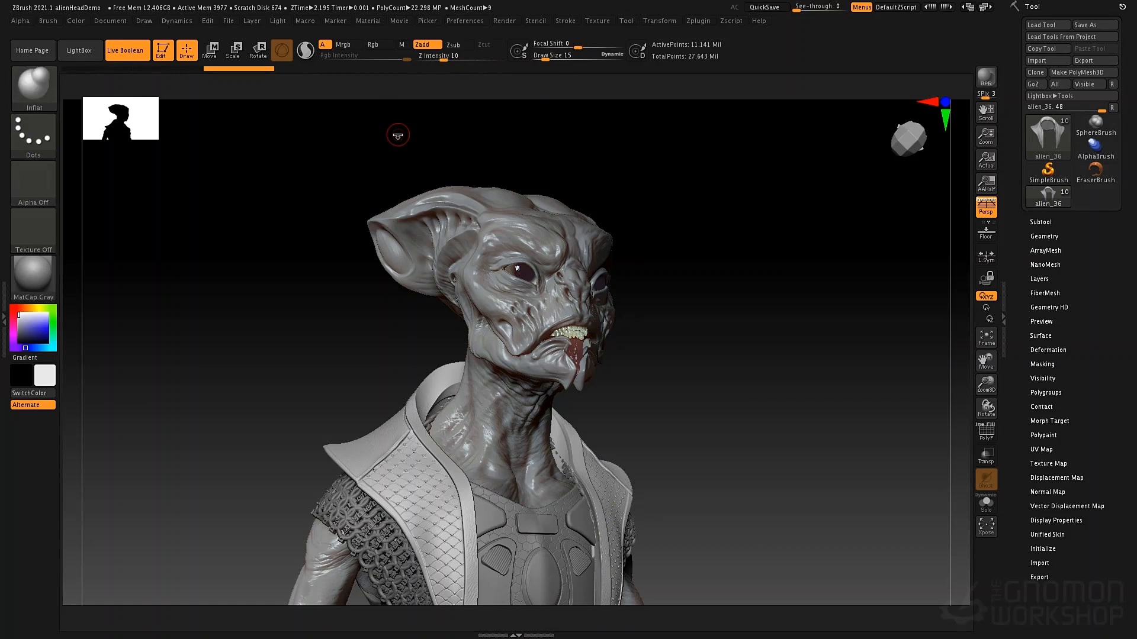
key(4)
key(5)
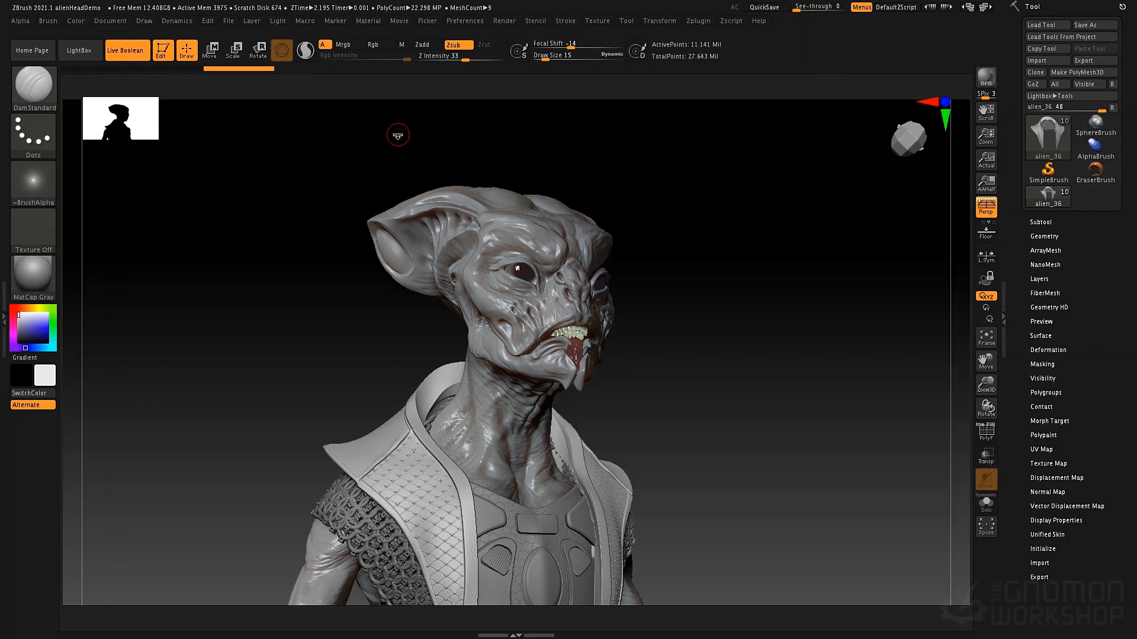
key(1)
key(2)
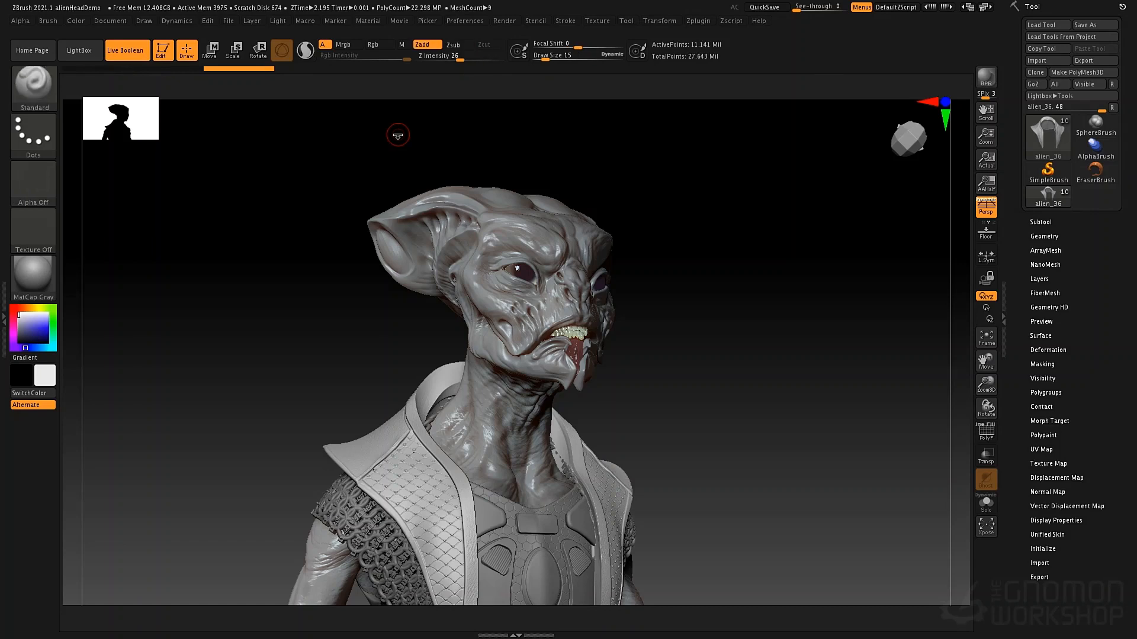
key(3)
key(4)
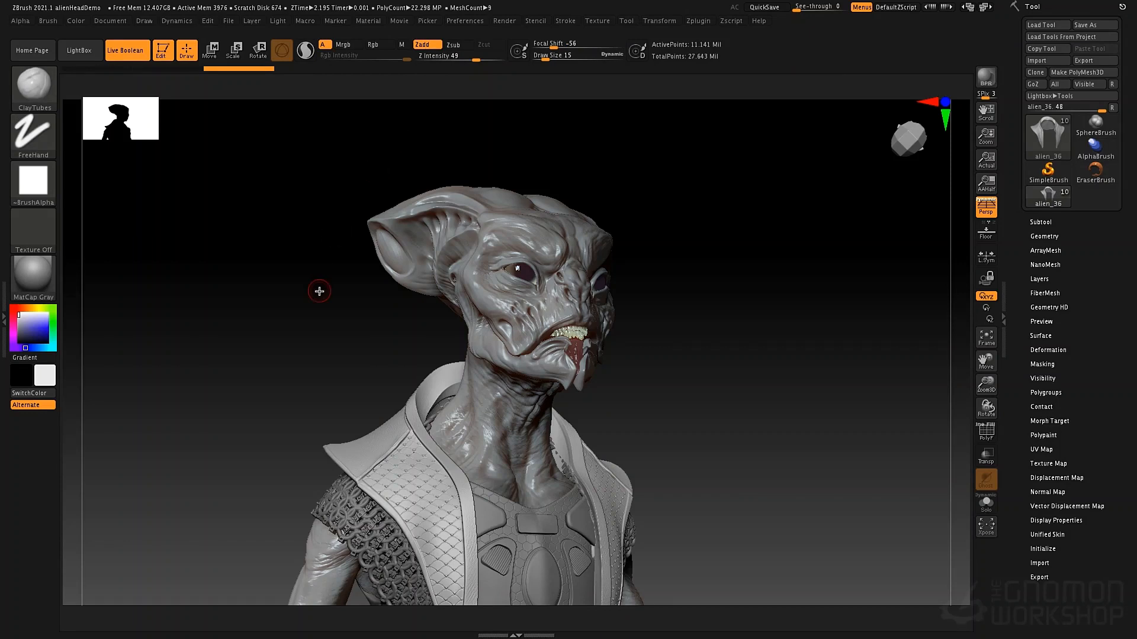
Switch to the Standard brush, the Inflat brush and back to ClayTubes using the default brush-selection sequences
key(b)
key(b)
key(s)
key(t)
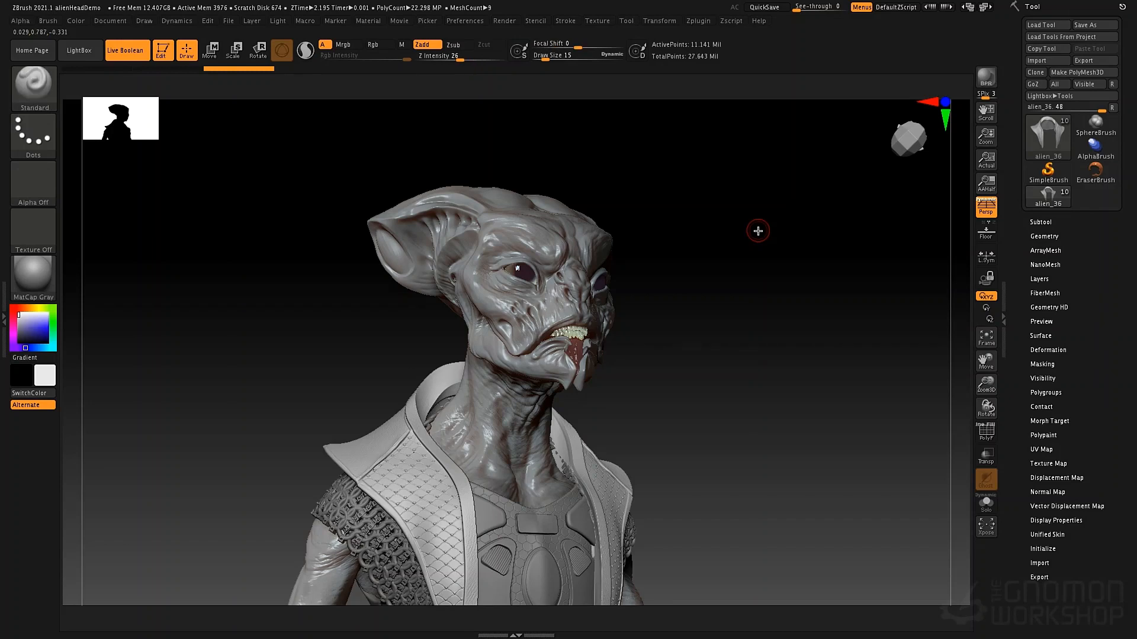
key(b)
key(i)
key(n)
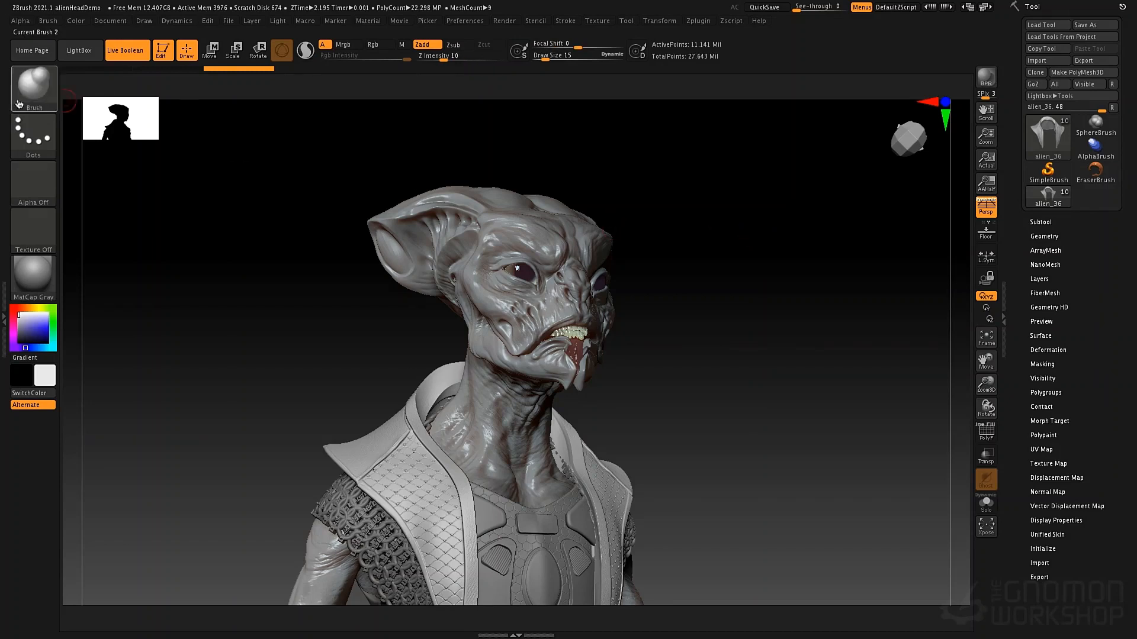
key(b)
key(c)
key(t)
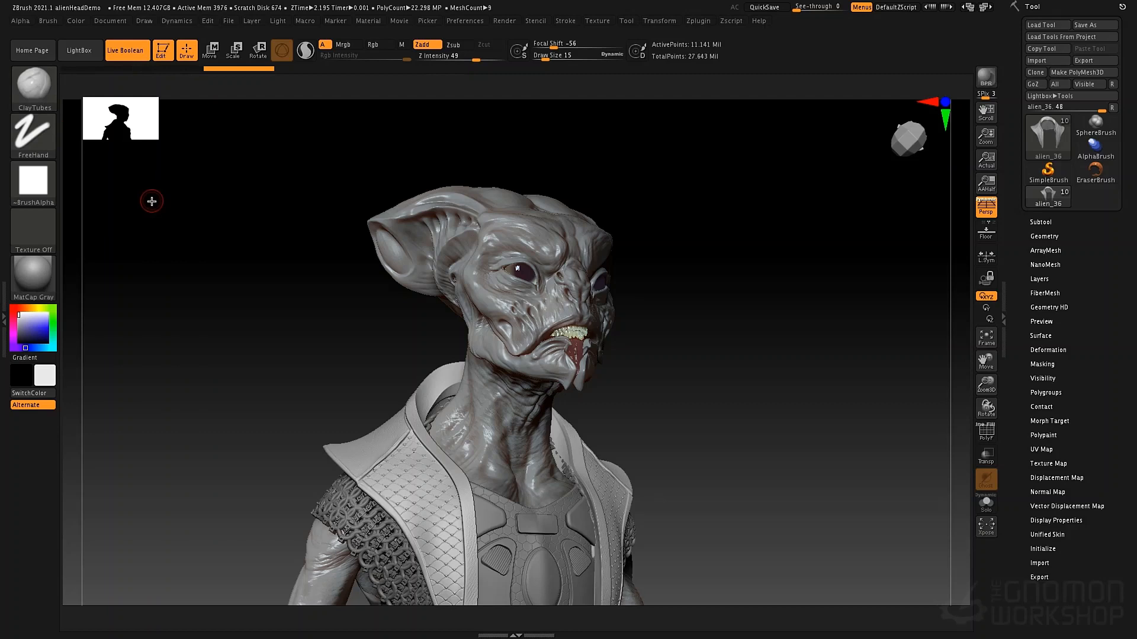
Alternate between the DamStandard and Move brushes using the default brush-selection sequences, ending on DamStandard
key(b)
key(d)
key(s)
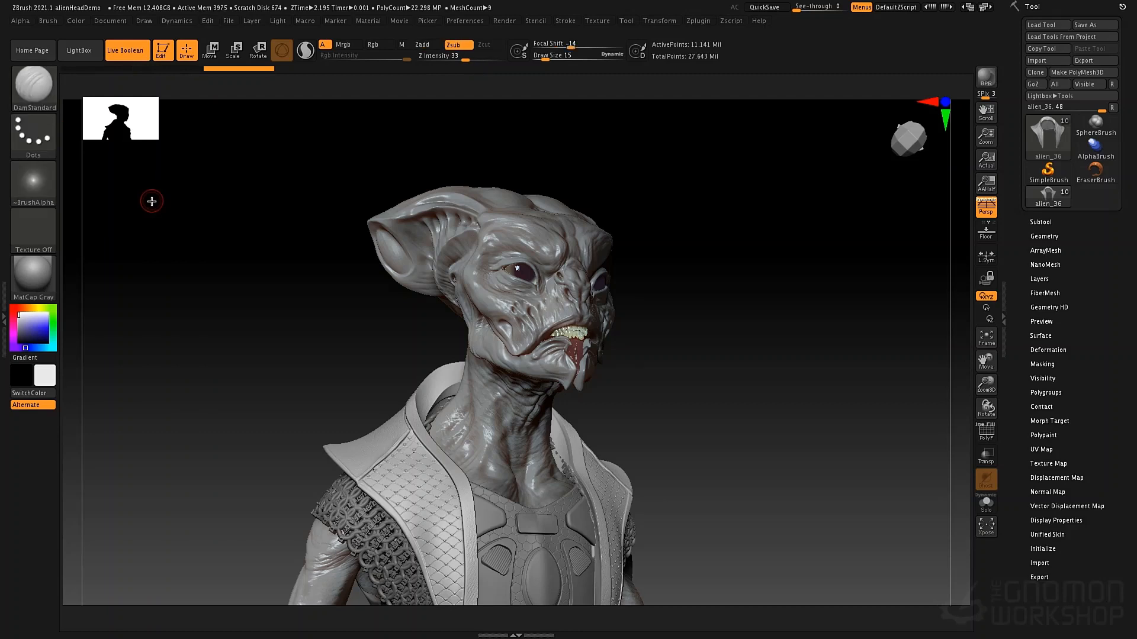
key(b)
key(t)
key(d)
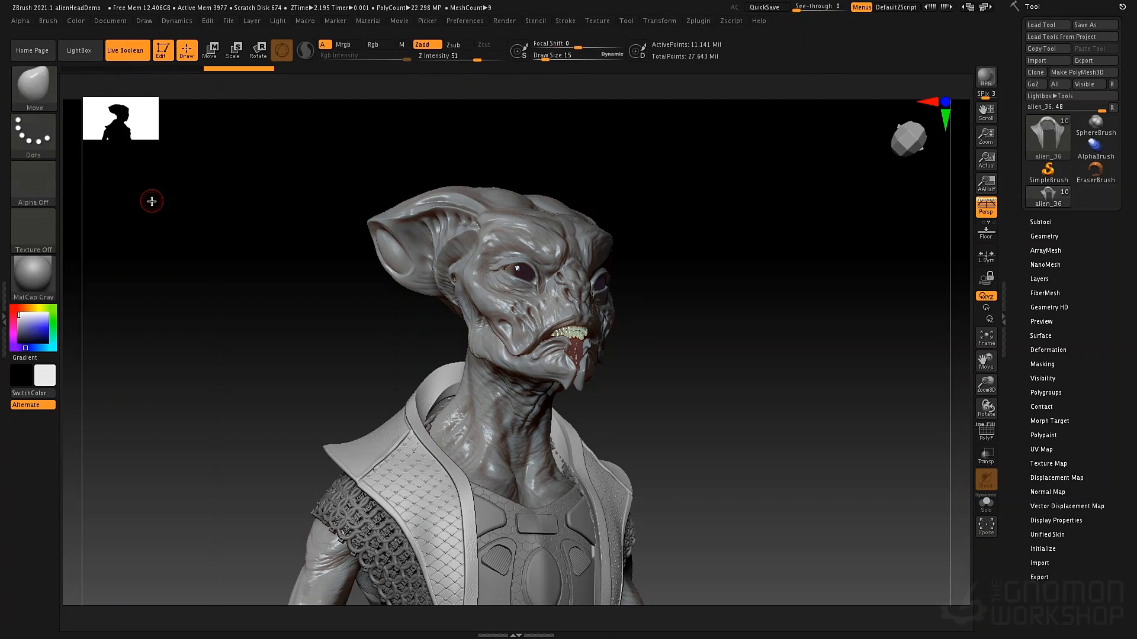
key(b)
key(d)
key(s)
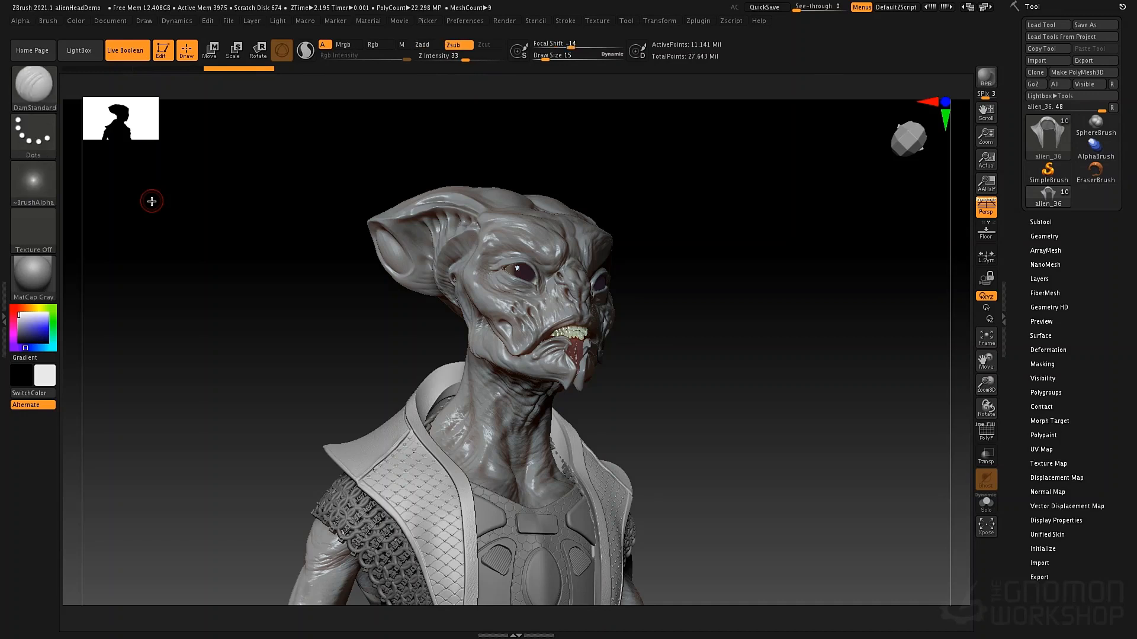
Run through the five custom-assigned brushes from Move to DamStandard and back, leaving the Move brush active
key(1)
key(2)
key(3)
key(4)
key(5)
key(4)
key(3)
key(2)
key(1)
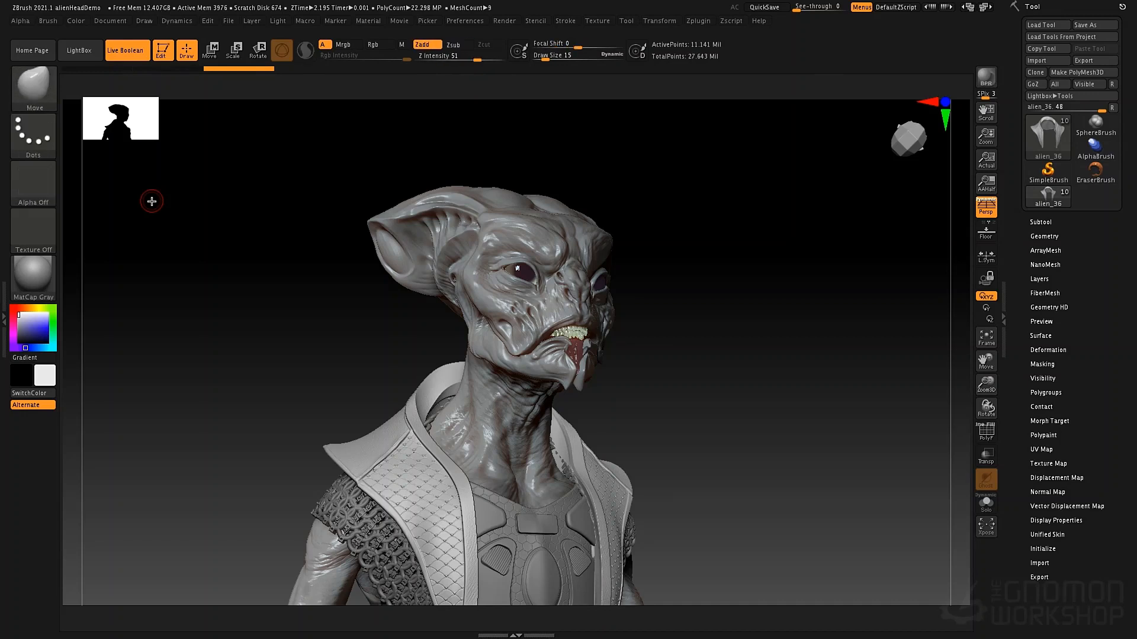
Make the alien's head, alien_34, the active subtool and open the subtool list
shift+drag(705, 291, 749, 271)
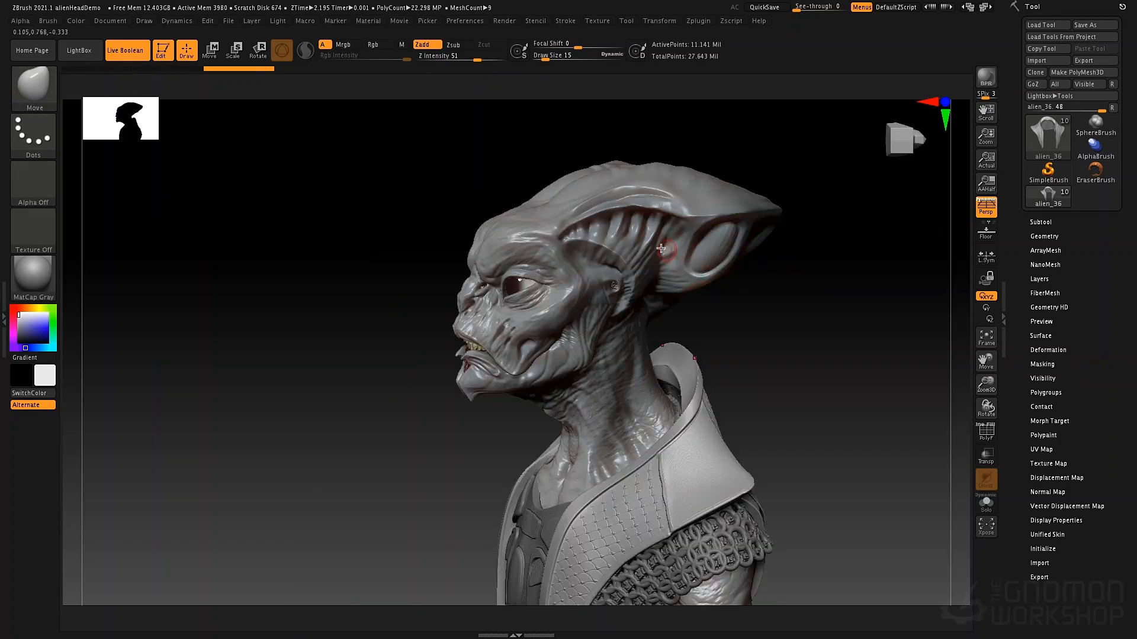
alt+click(641, 225)
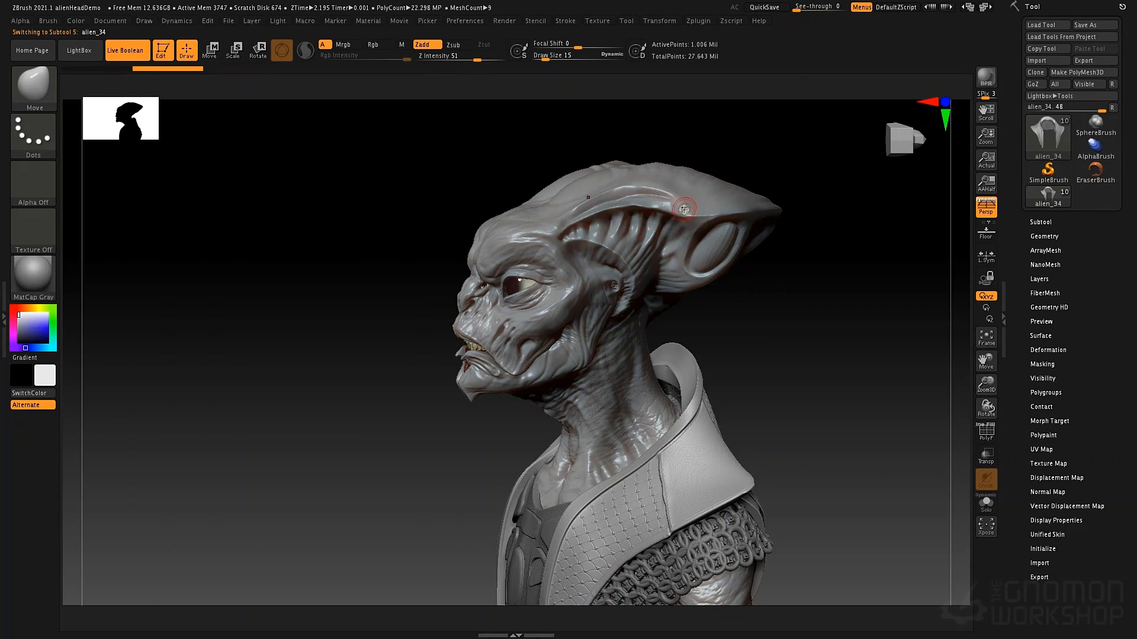
click(1042, 222)
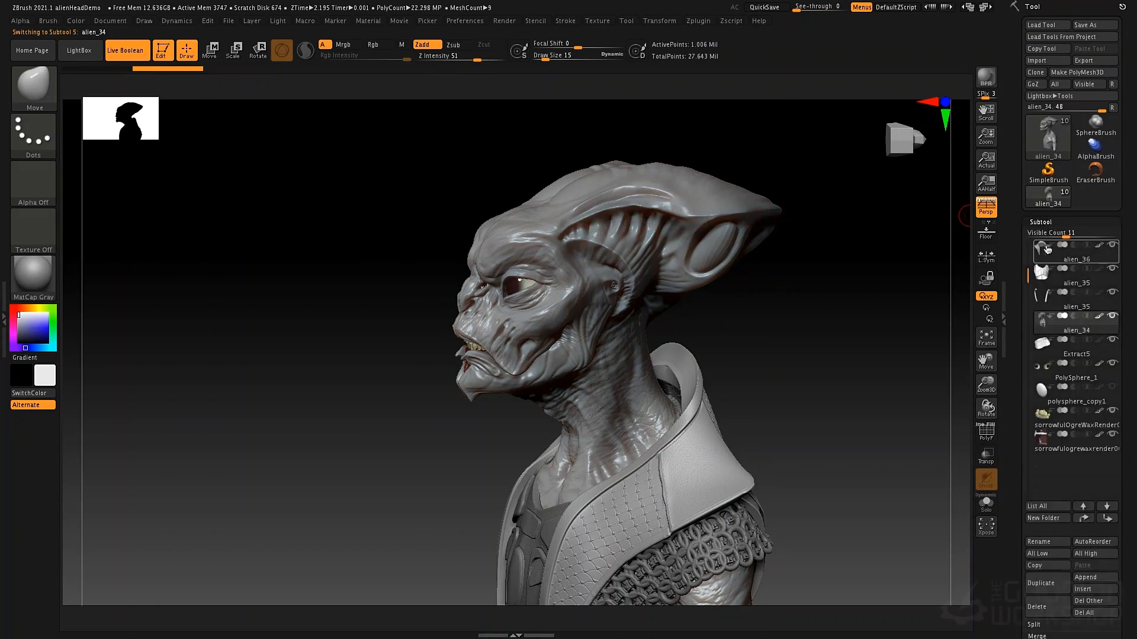
mouse_move(1040, 272)
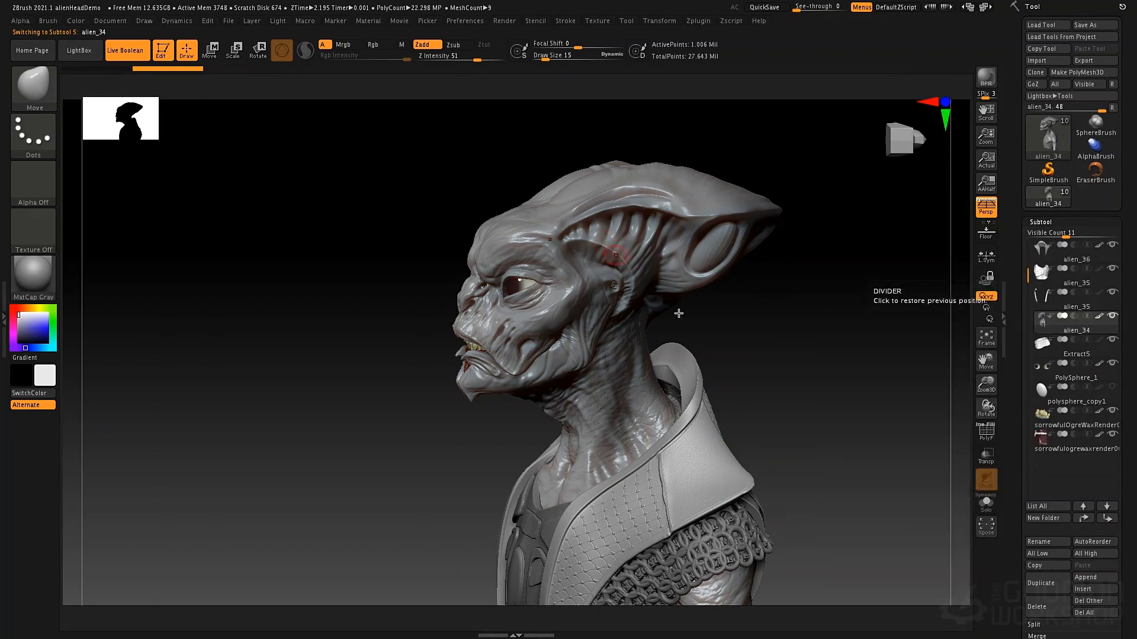
Lower the alien head mesh by two subdivision levels
drag(755, 295, 777, 299)
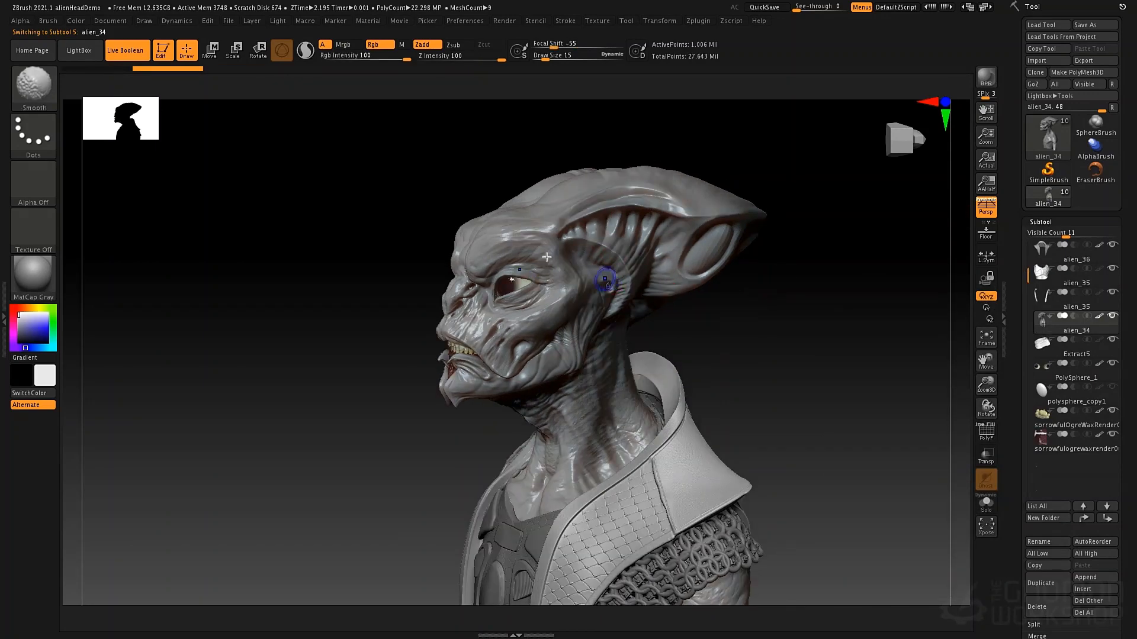
key(shift+d)
key(shift+d)
key(shift+d)
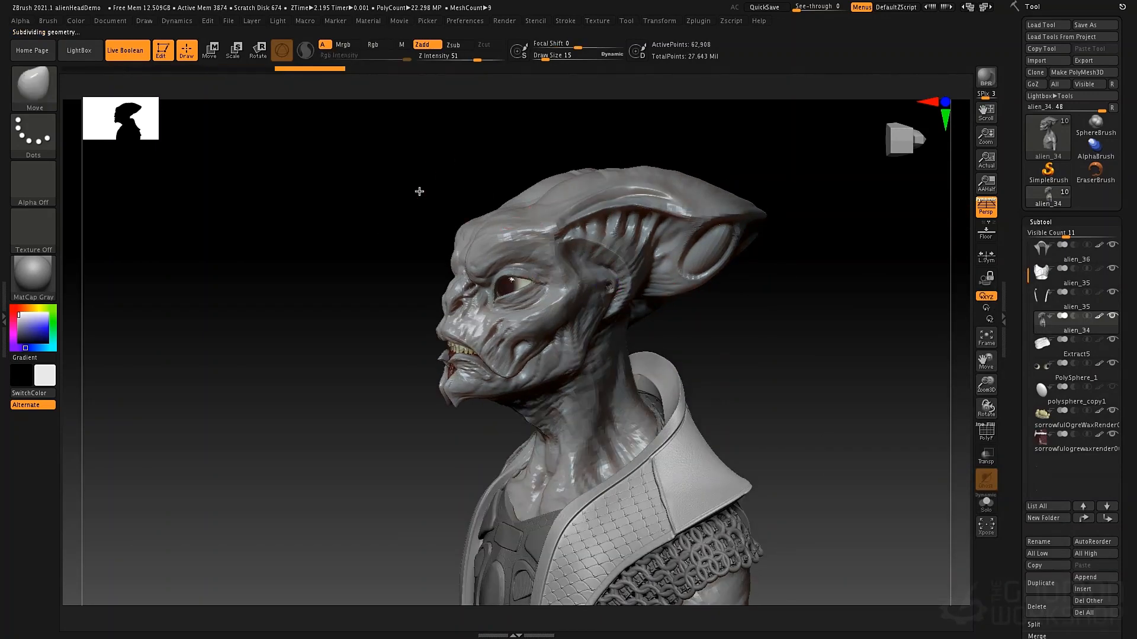
Raise the top of the alien's skull with the Move brush at Draw Size 145
alt+drag(419, 192, 370, 250)
key(space)
drag(507, 243, 531, 244)
drag(601, 286, 600, 262)
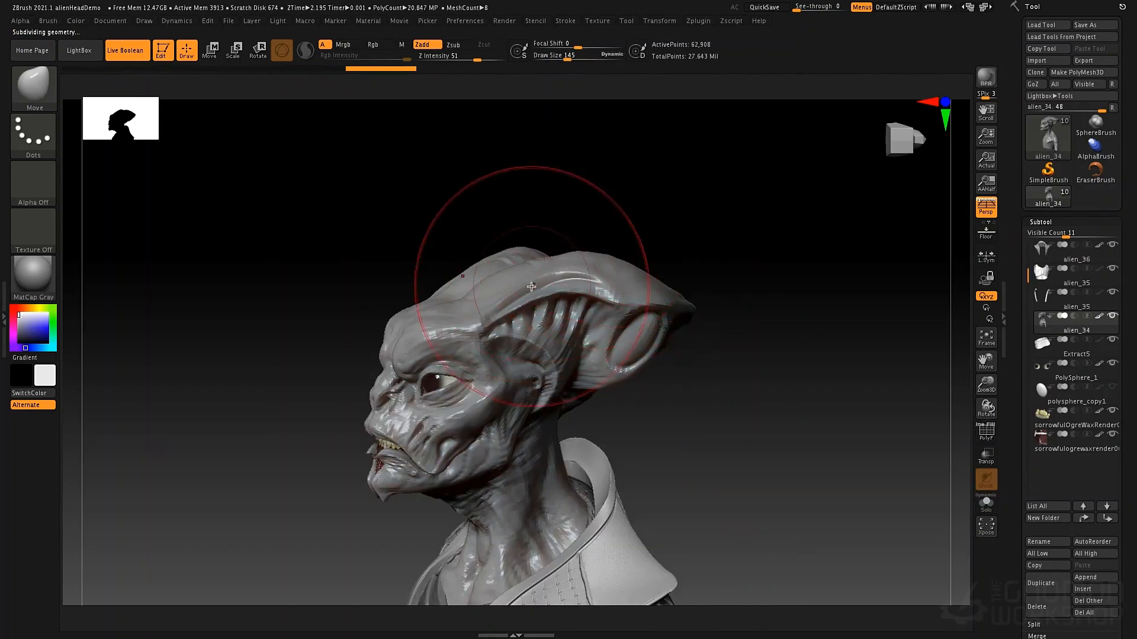
drag(531, 305, 527, 291)
Build up volume on top of the skull with the ClayTubes brush, with its alpha turned off
key(space)
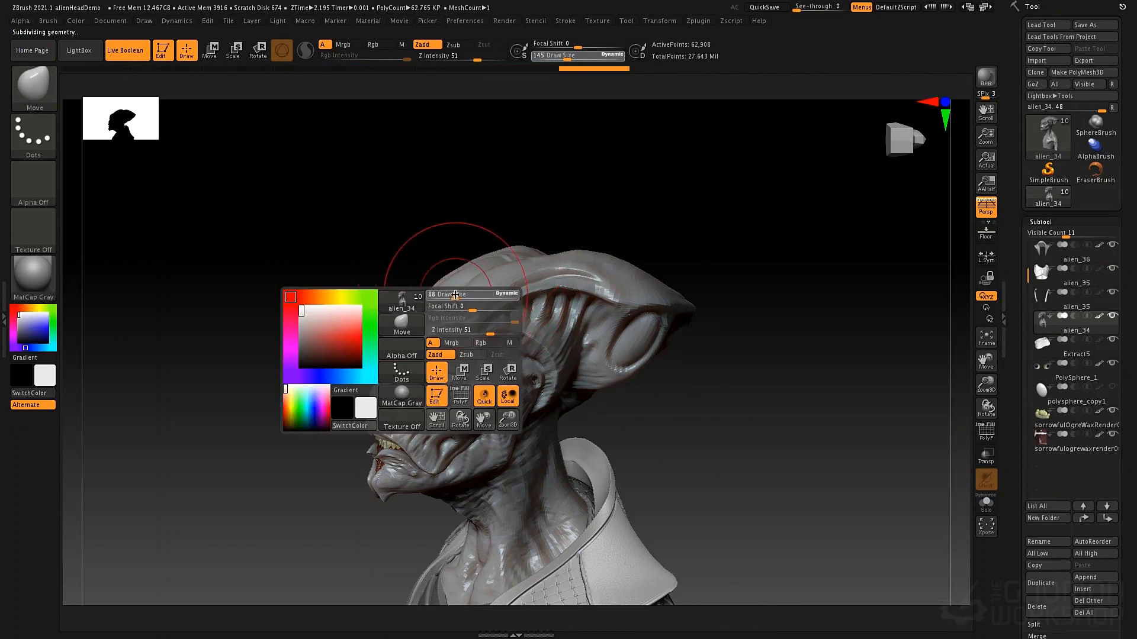
drag(458, 289, 448, 289)
key(b)
key(c)
key(t)
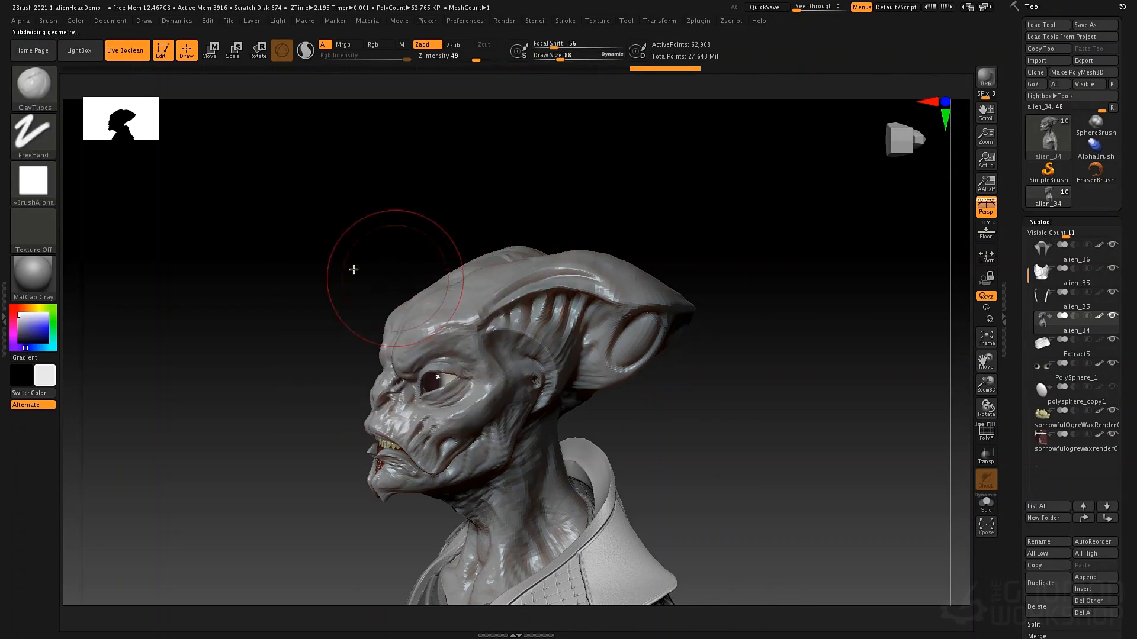
click(47, 195)
click(98, 203)
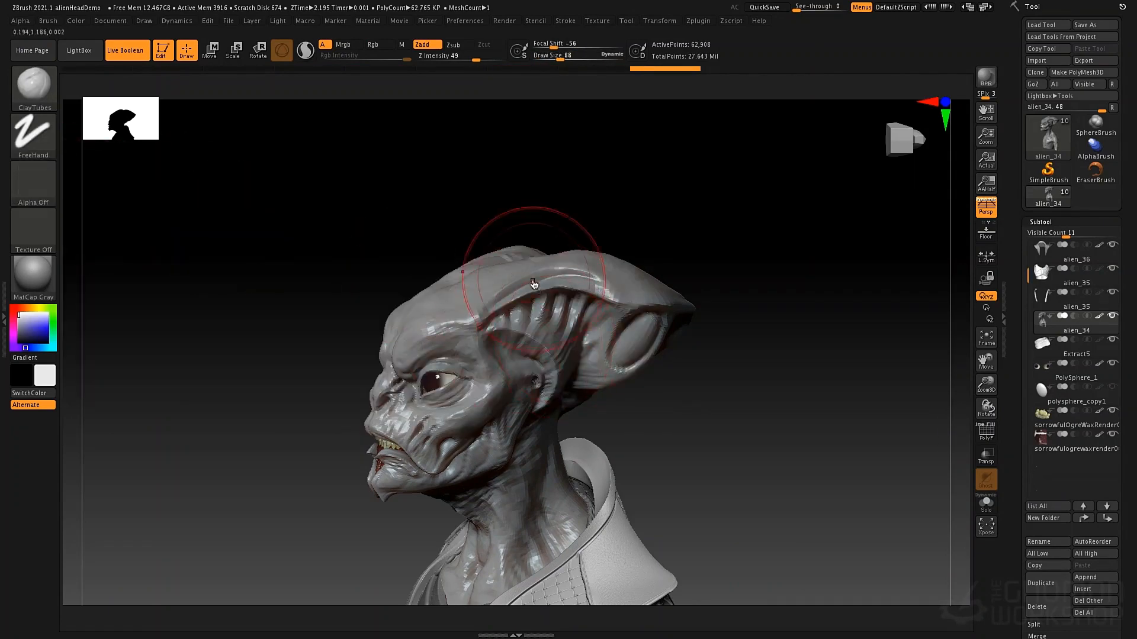
key(space)
drag(533, 280, 527, 280)
mouse_move(512, 238)
mouse_down()
mouse_move(470, 268)
mouse_move(521, 262)
mouse_move(556, 225)
mouse_move(580, 219)
mouse_up()
Switch to the Move brush and enlarge its Draw Size to 217
key(b)
key(m)
key(v)
key(space)
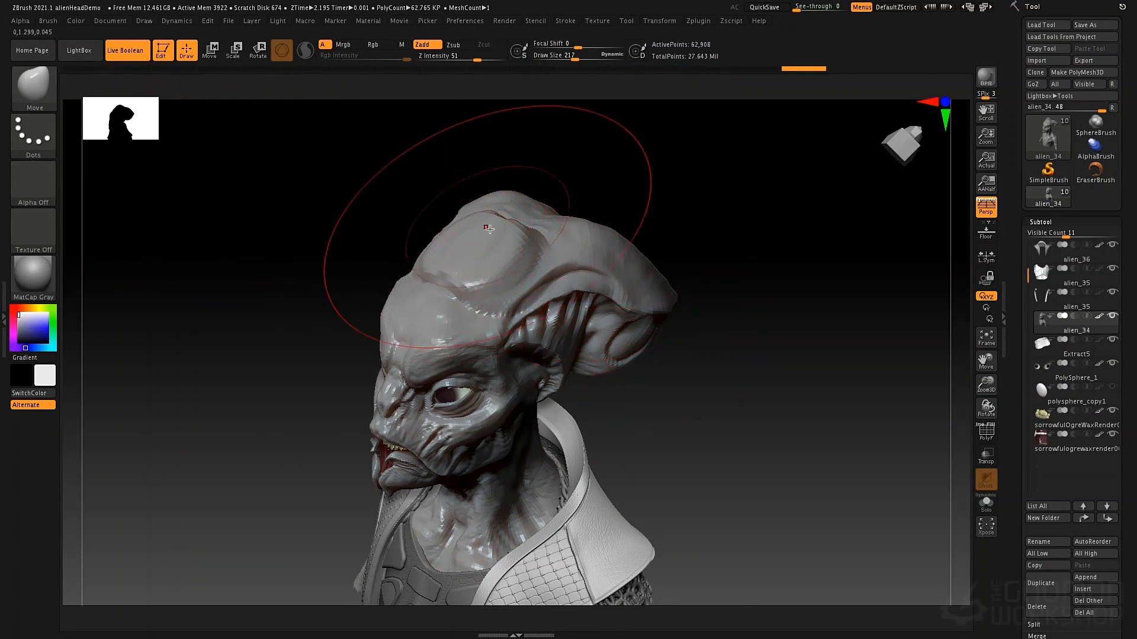
key(b)
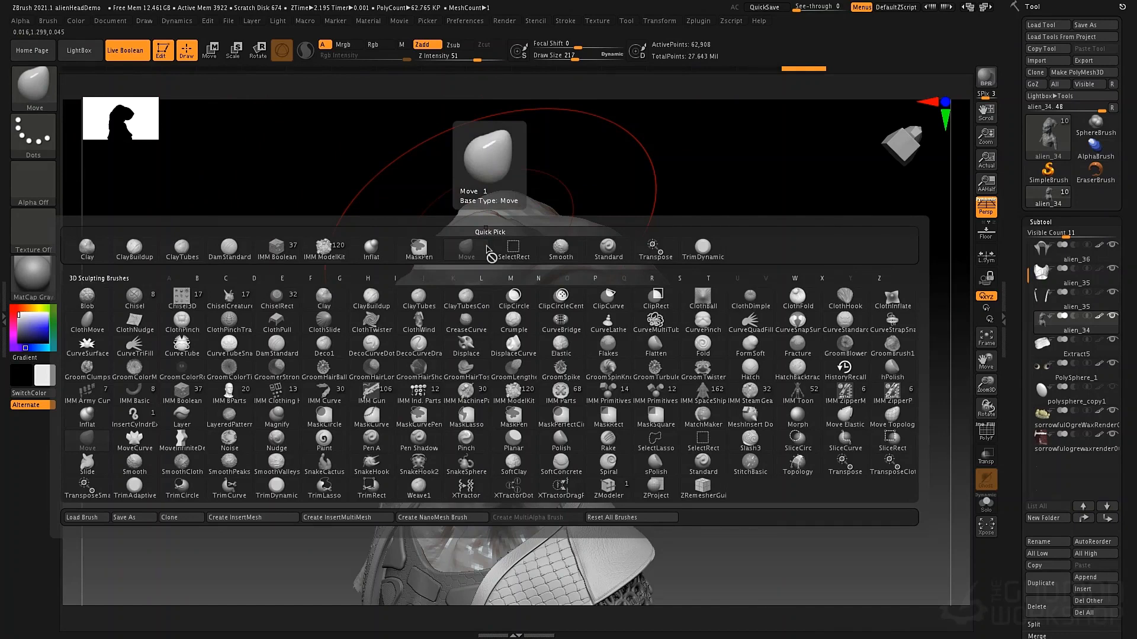
key(m)
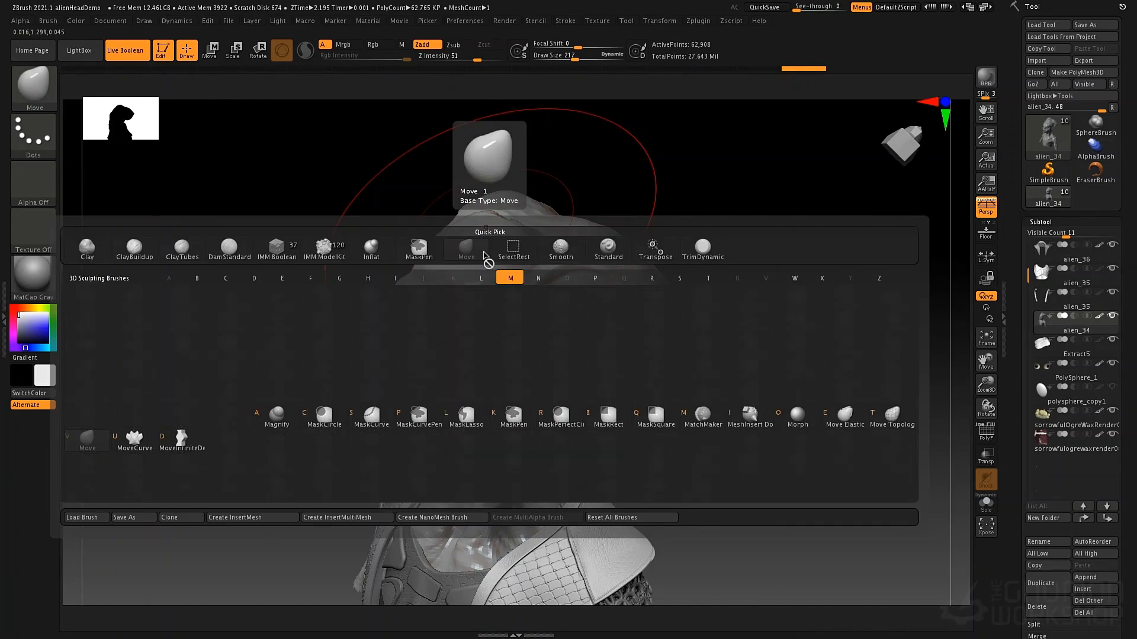
key(v)
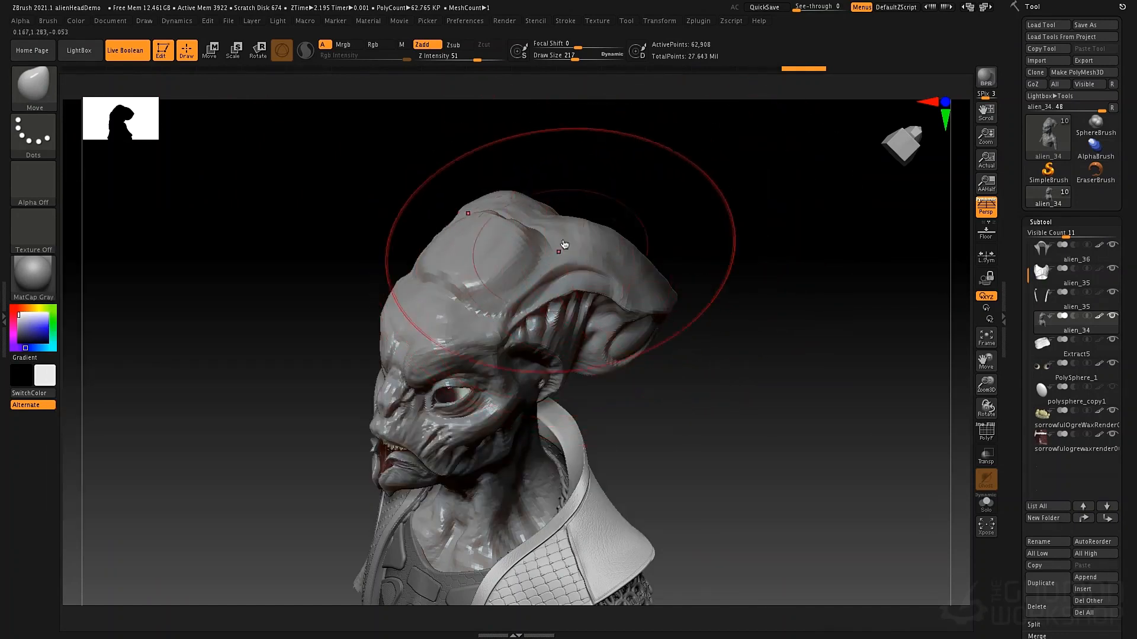
Smooth the built-up forms on the crown and forehead at Draw Size 84
key(space)
drag(563, 239, 547, 239)
key(shift)
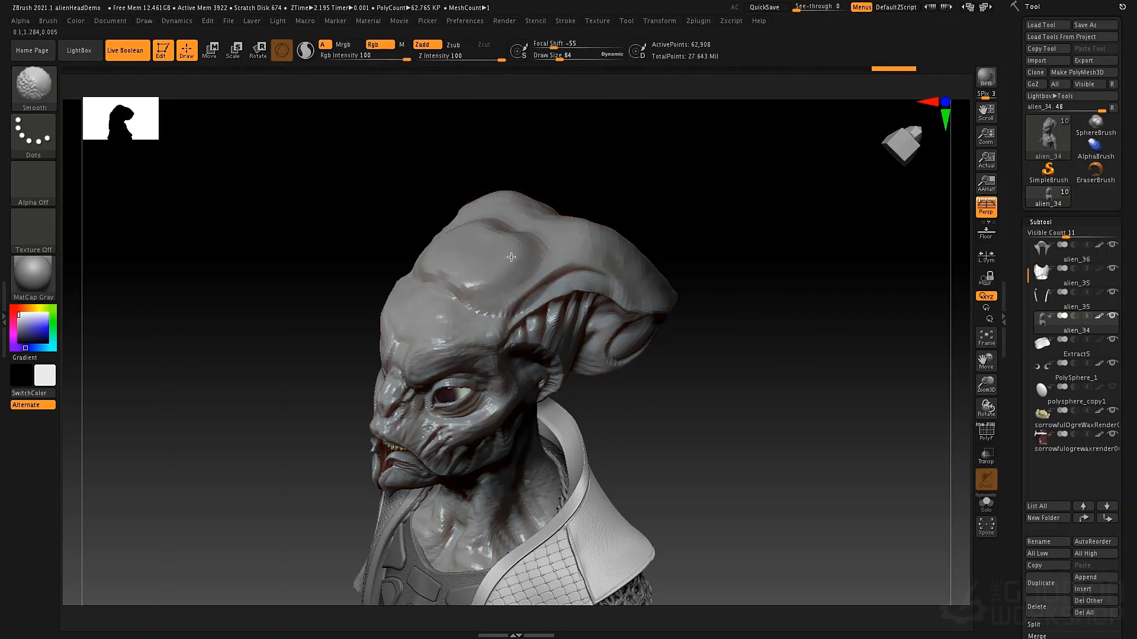
mouse_move(479, 267)
shift+mouse_down()
mouse_move(504, 249)
mouse_move(740, 265)
mouse_move(717, 258)
shift+mouse_up()
Reshape the crest edge and fill out the dip across the crown with the Move brush at Draw Size 130
key(space)
key(space)
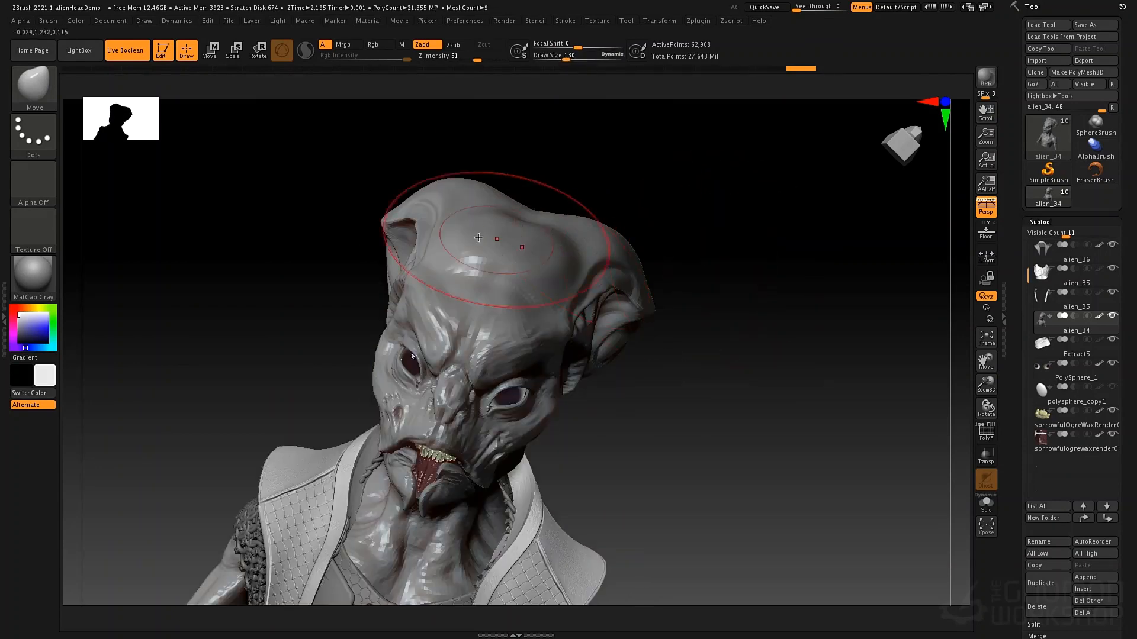
drag(425, 224, 391, 211)
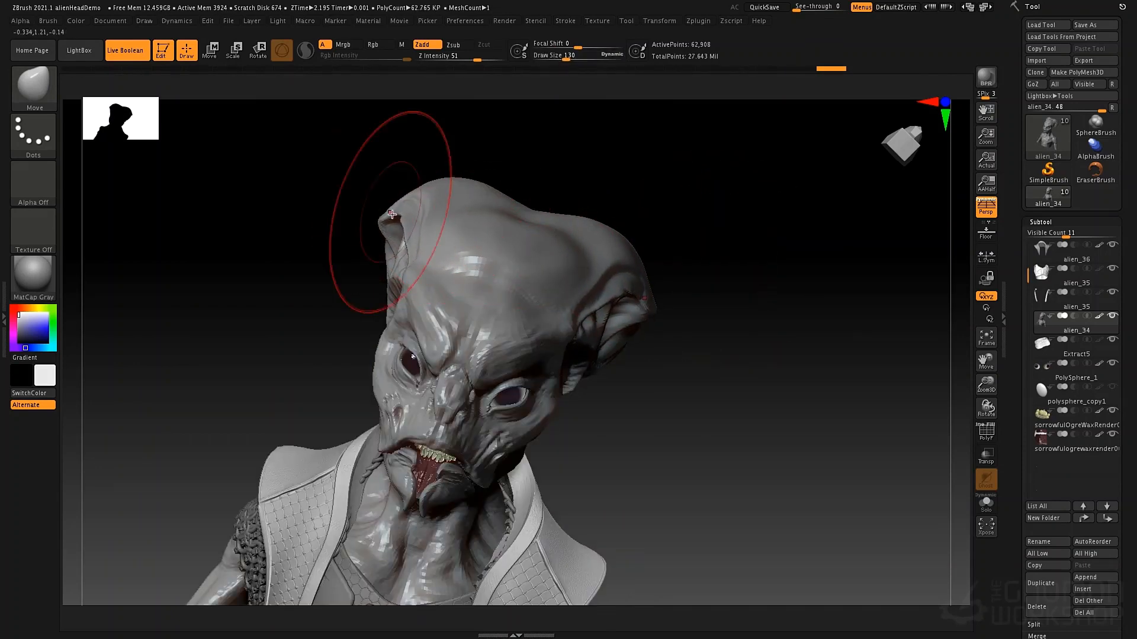
drag(531, 217, 537, 193)
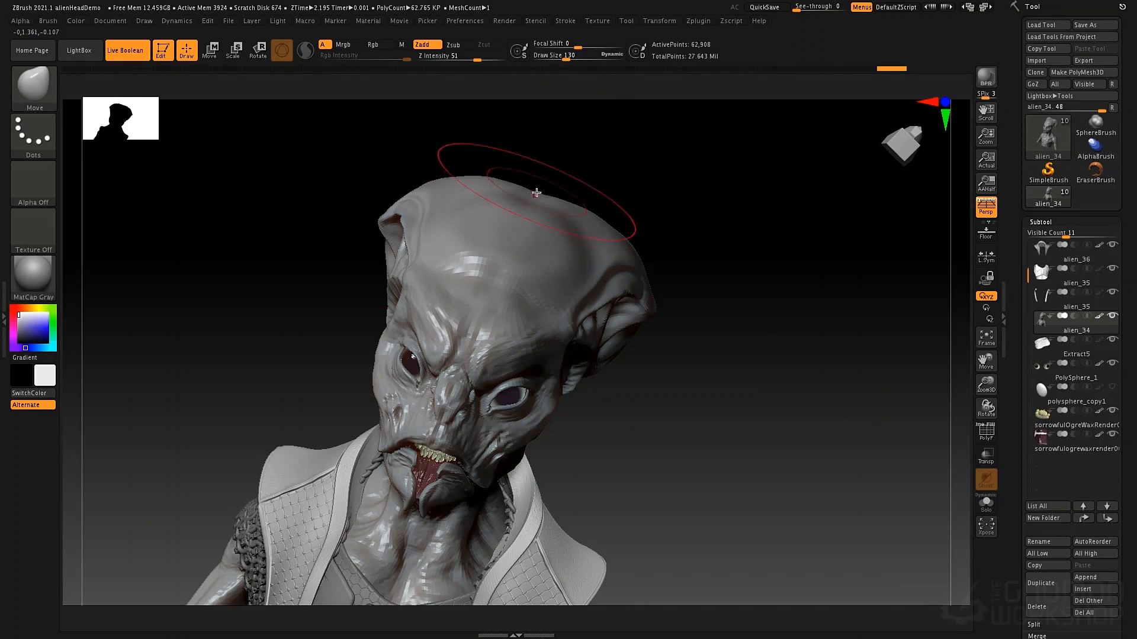
drag(682, 200, 667, 172)
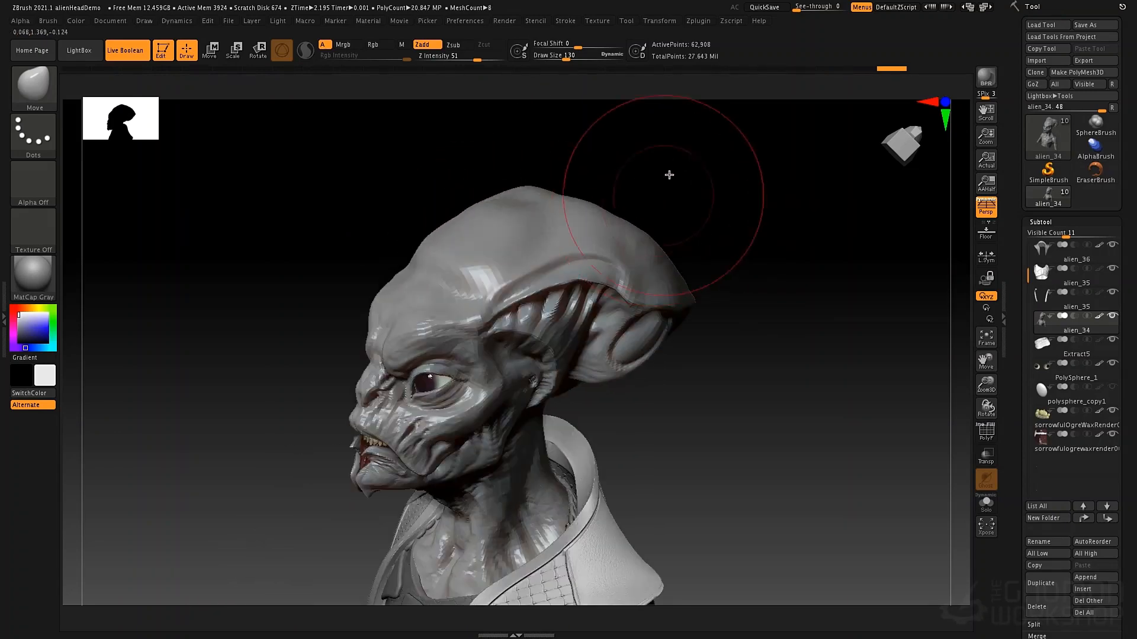
drag(737, 202, 728, 243)
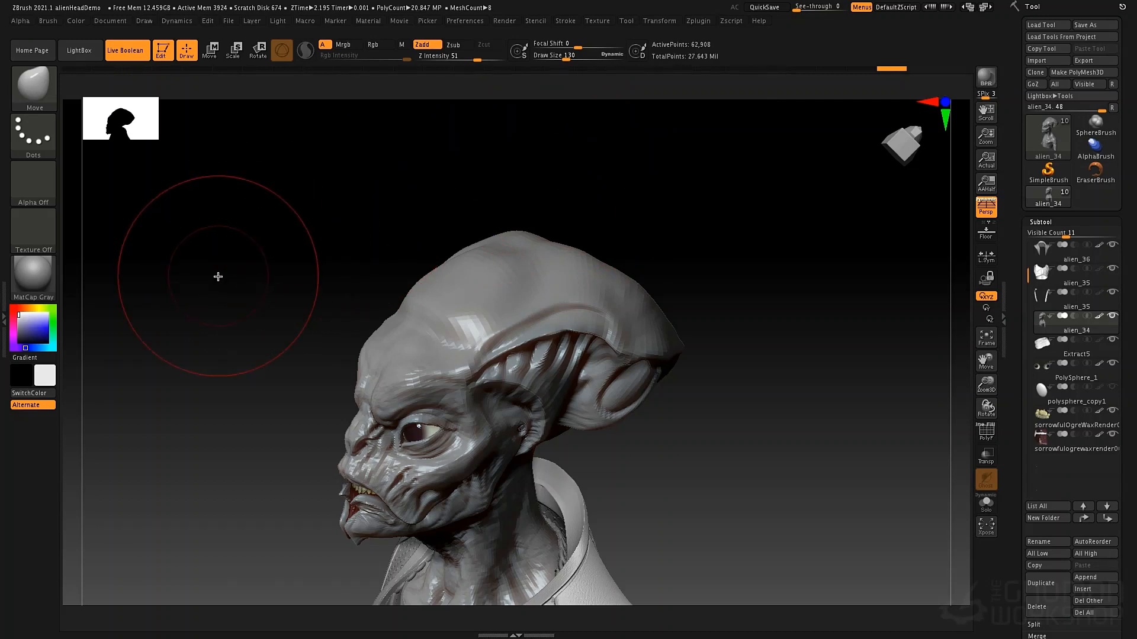
Assign V as the custom hotkey for SwitchColor, accepting the reassignment from its existing interface item
key(ctrl)
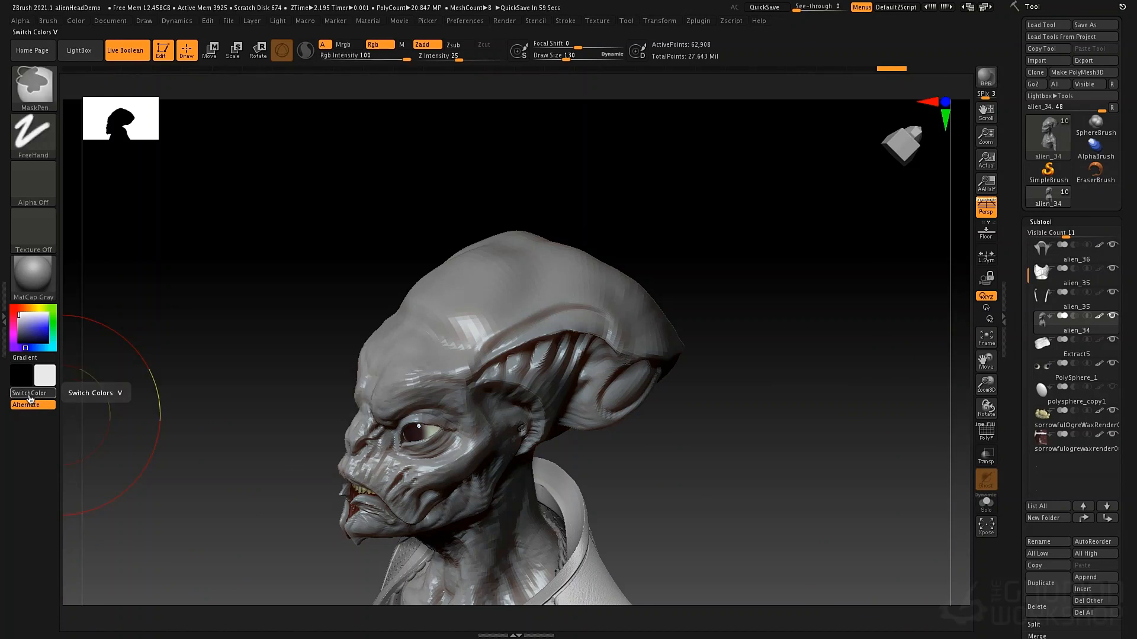
ctrl+alt+click(33, 394)
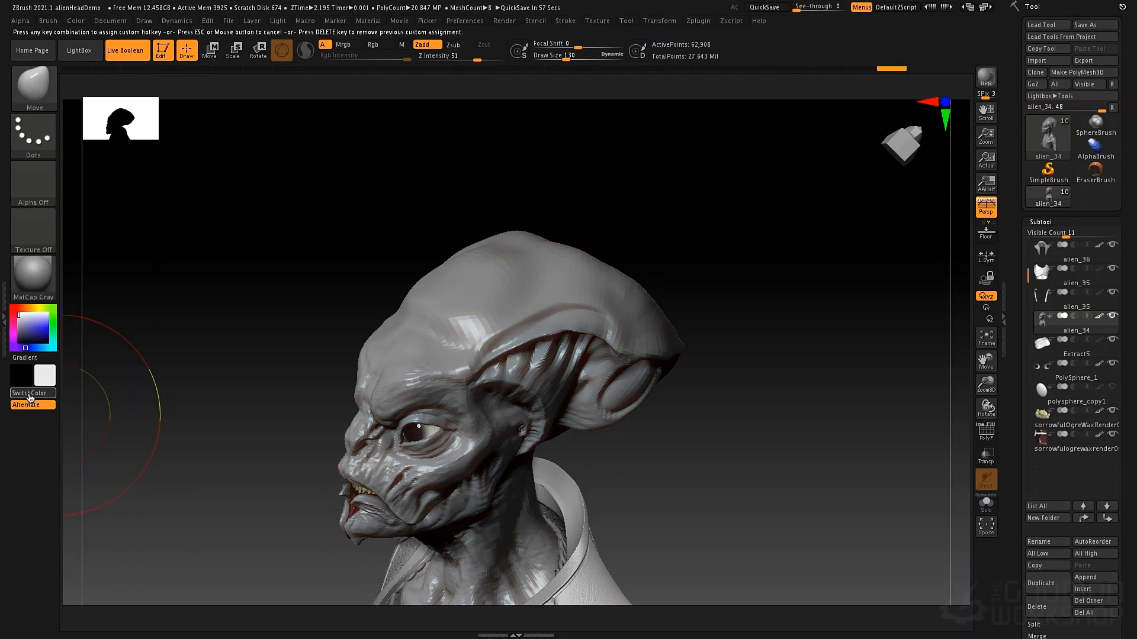
key(v)
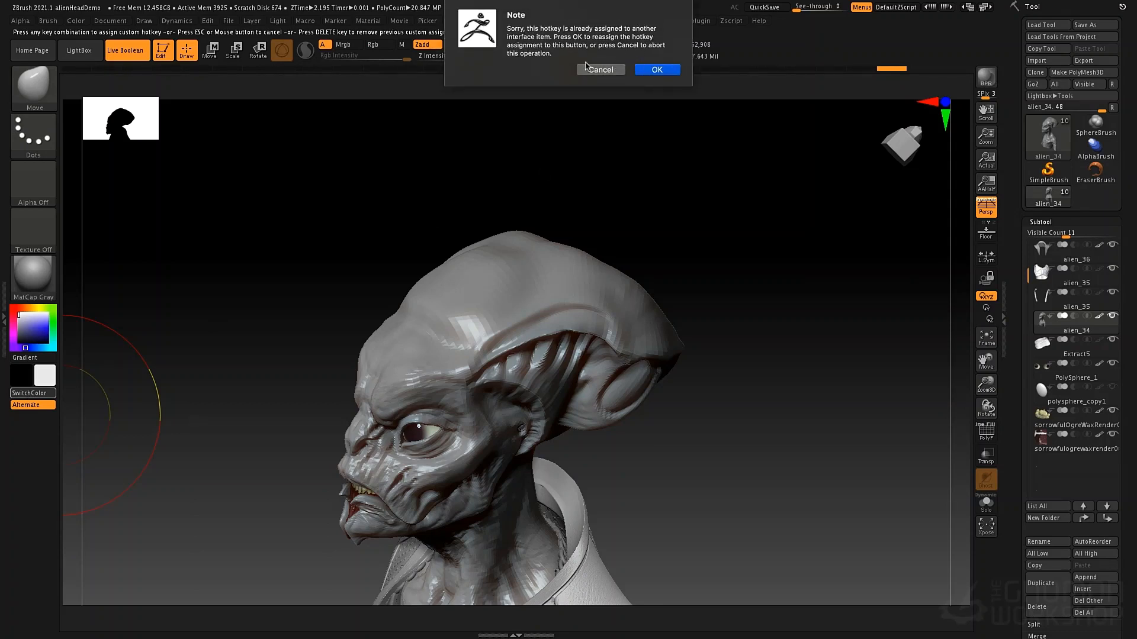
click(642, 70)
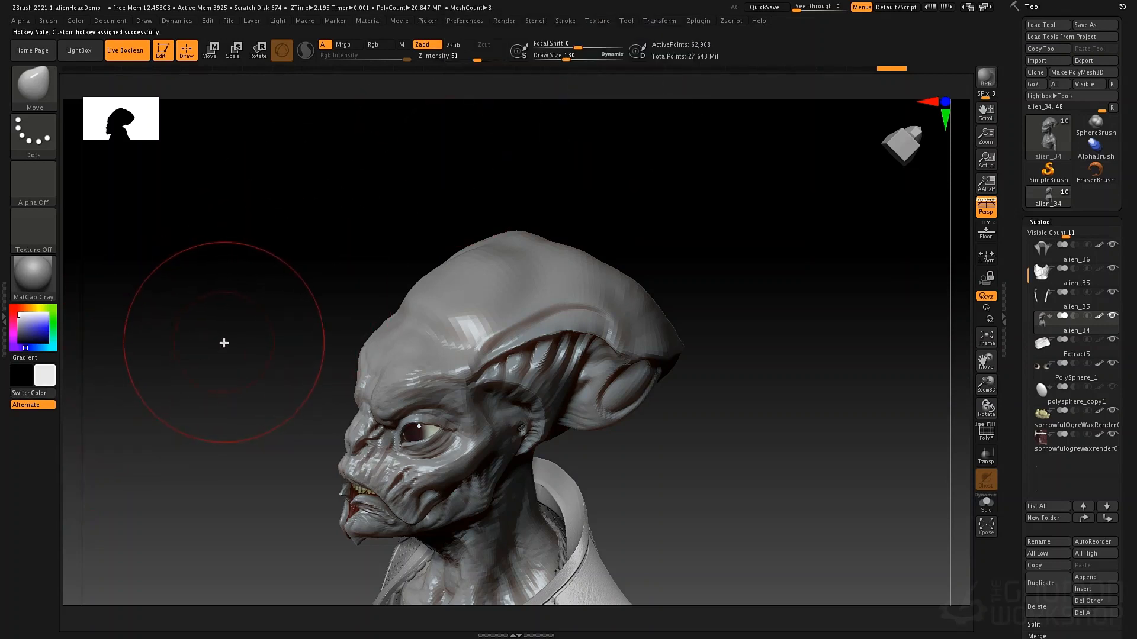
Test the V hotkey by swapping the main and secondary colors back and forth several times
key(v)
key(v)
key(v)
key(v)
key(v)
key(v)
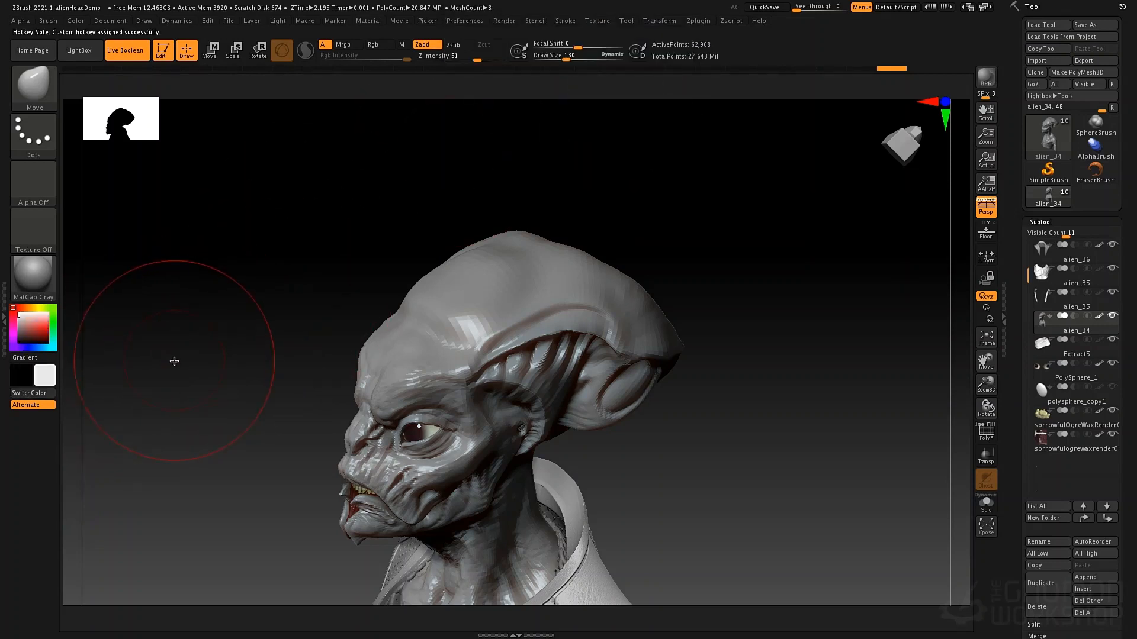
key(v)
key(v)
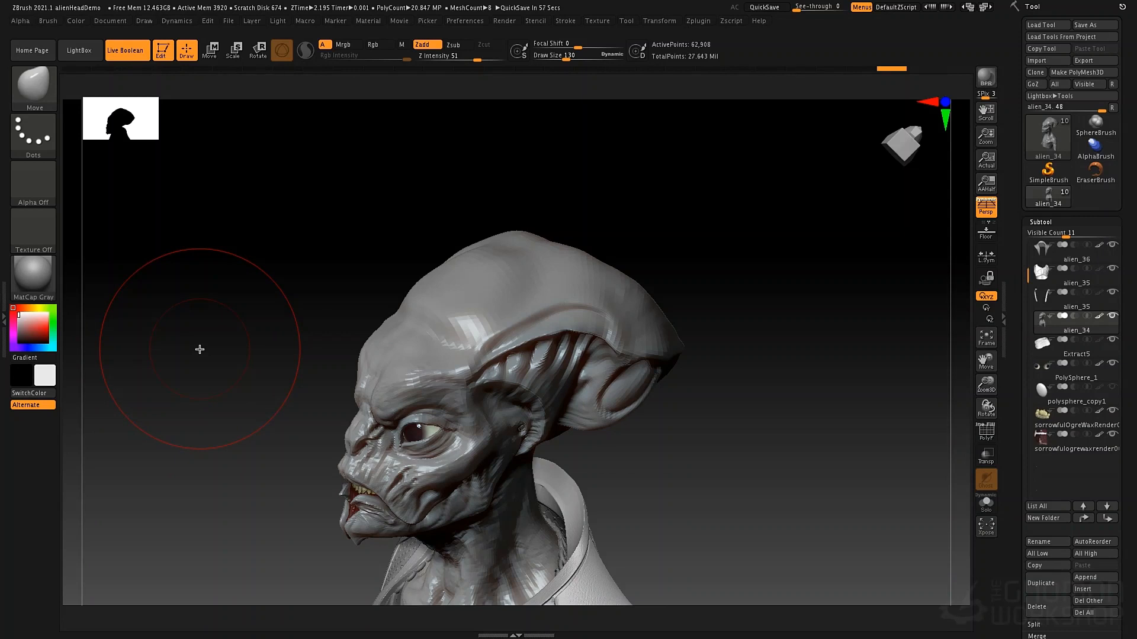
Cancel the hotkey assignment on the current brush and dock the Brush palette in the side tray
ctrl+alt+click(32, 90)
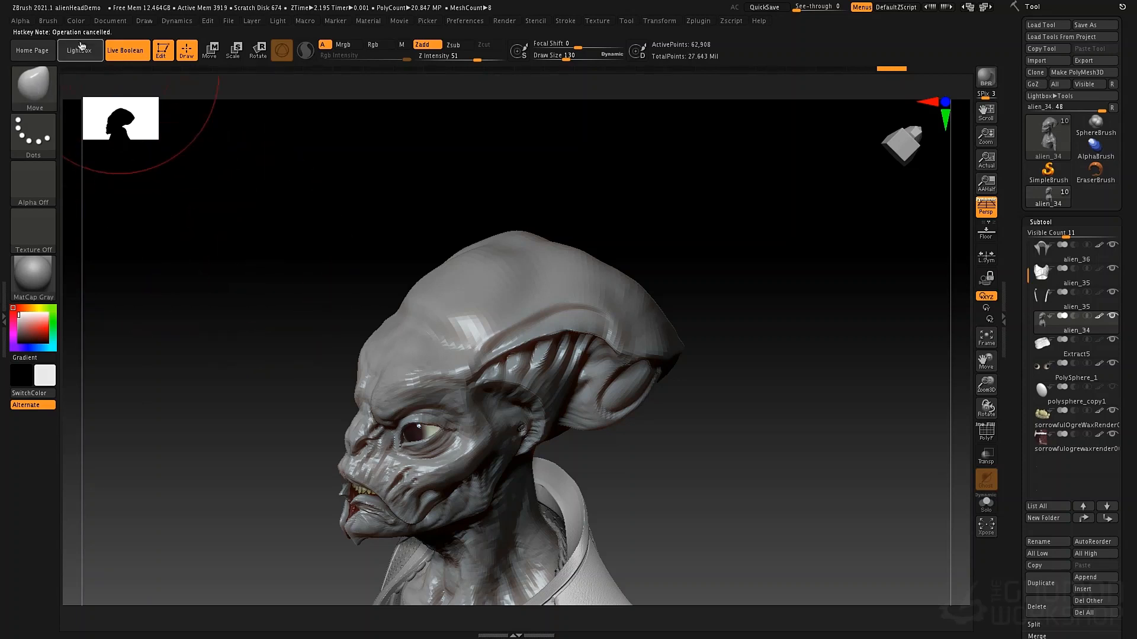
click(50, 21)
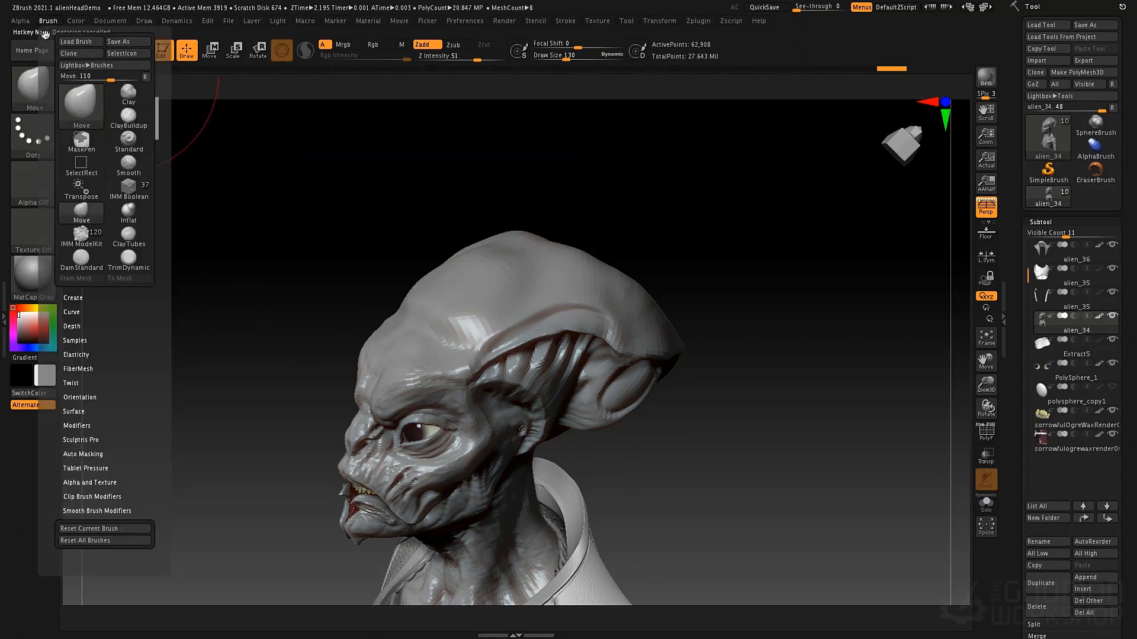
click(44, 35)
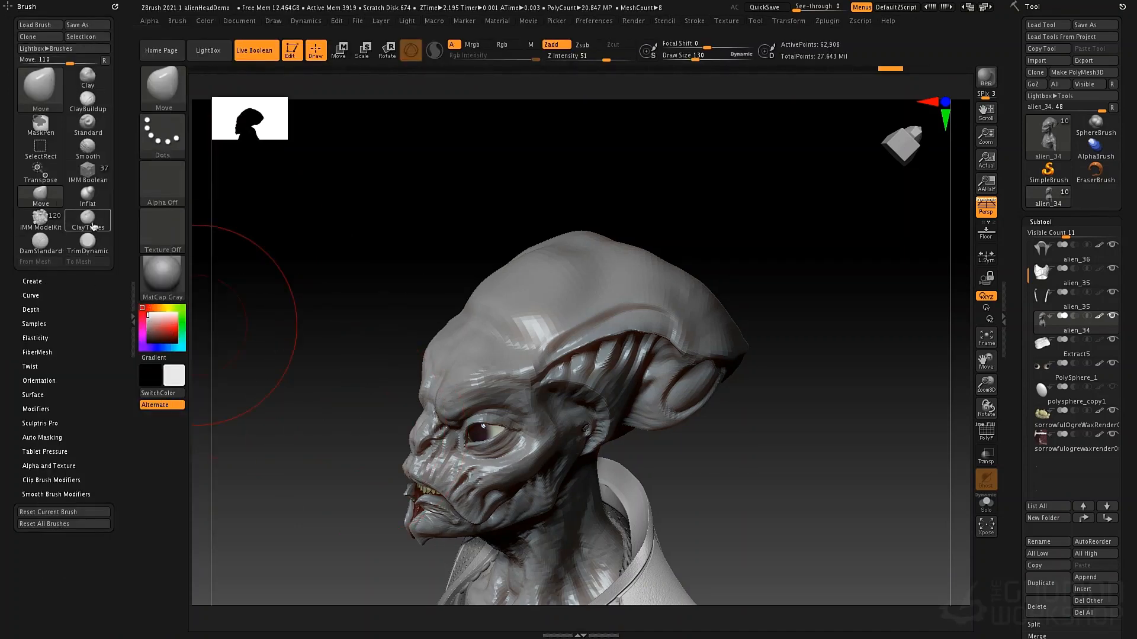
click(37, 87)
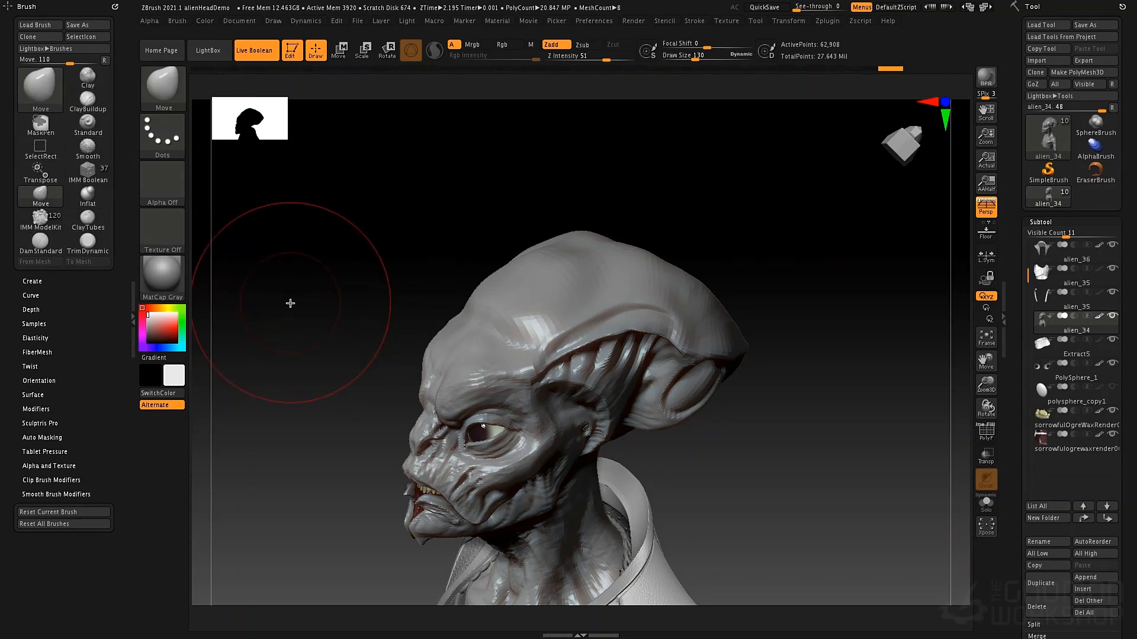
Choose the Move brush and then the Standard brush from the 3D Sculpting Brushes library
key(b)
key(m)
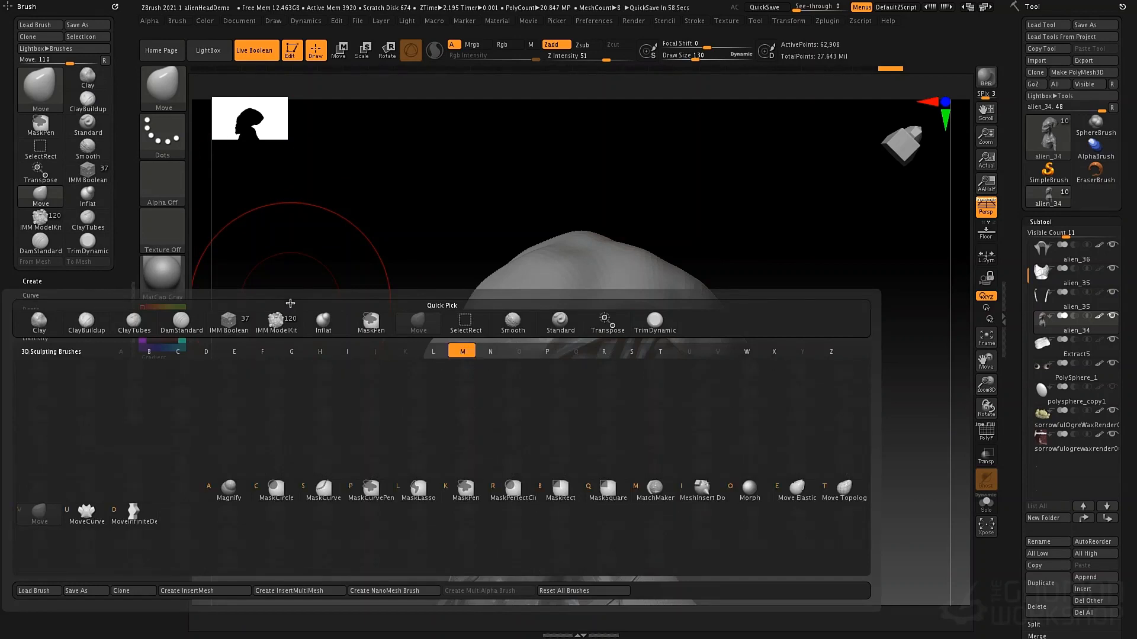
key(v)
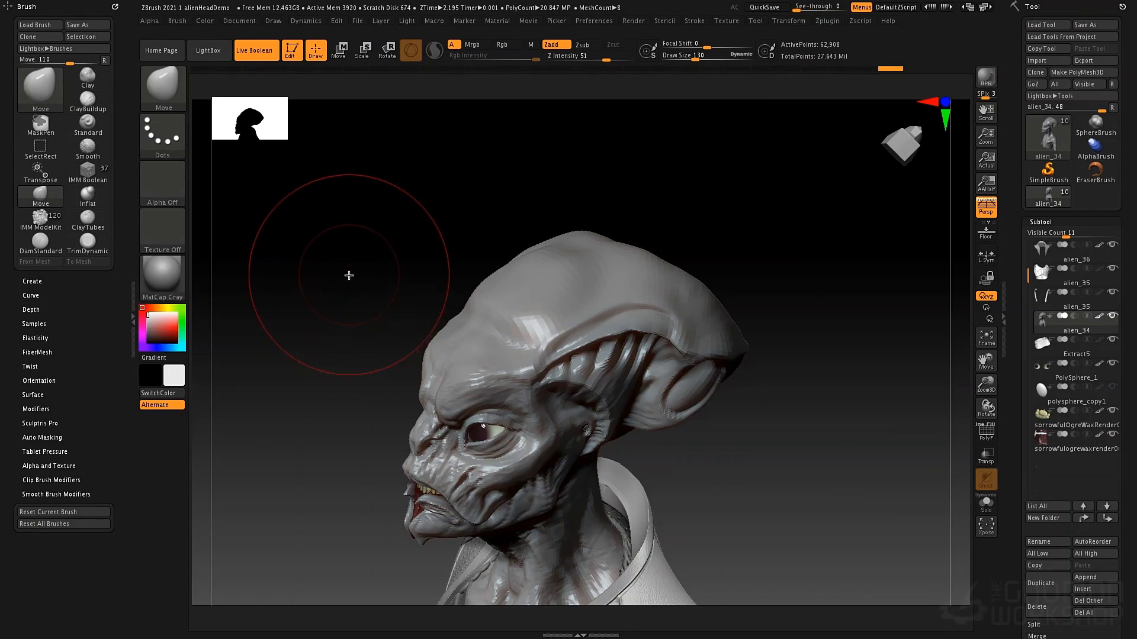
key(b)
key(s)
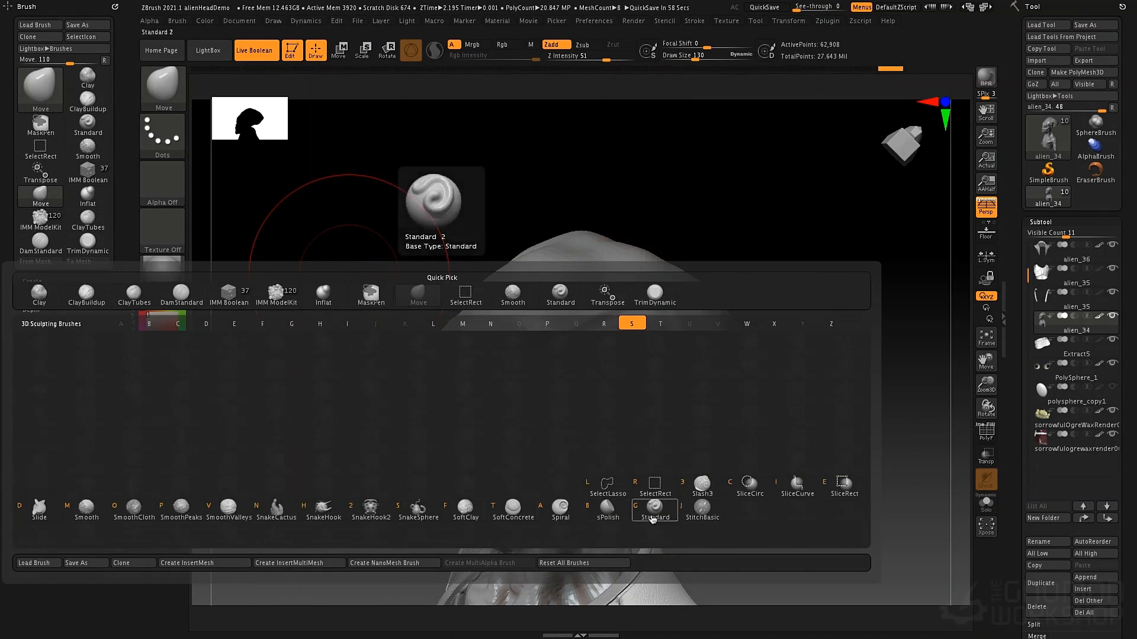
click(650, 510)
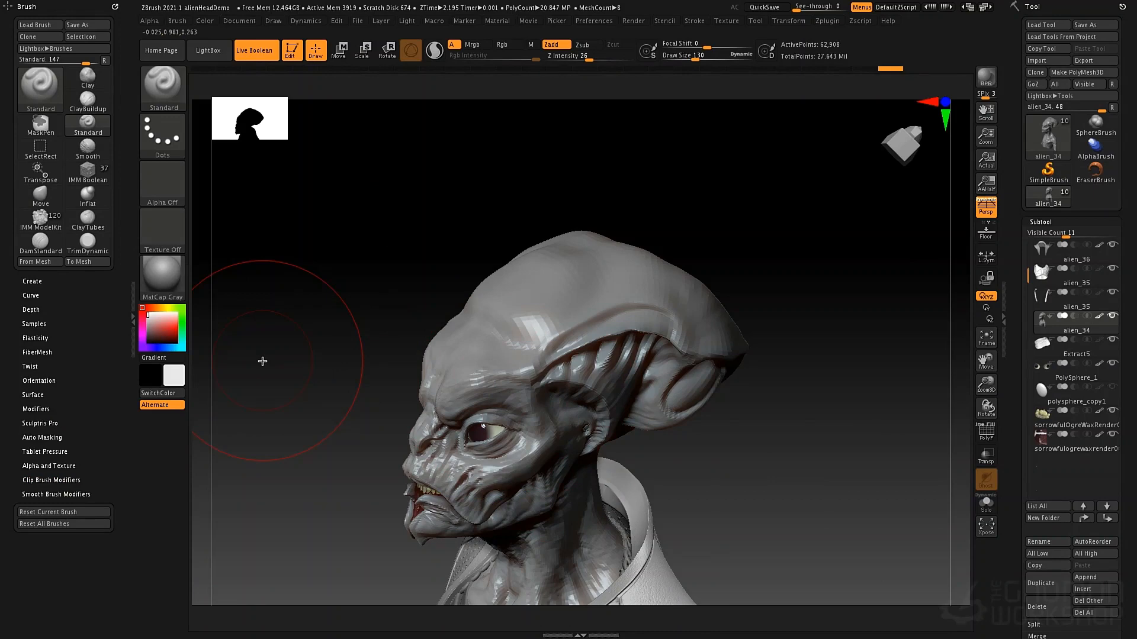
Choose the Inflat brush and then the ClayTubes brush from the 3D Sculpting Brushes library
key(b)
key(i)
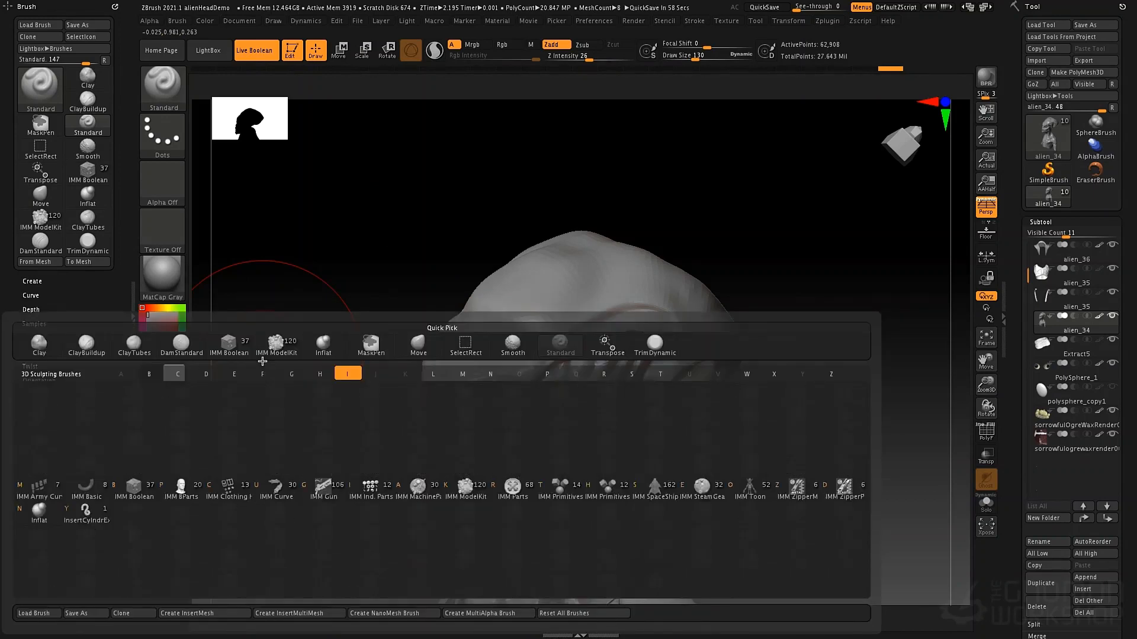
click(39, 508)
key(b)
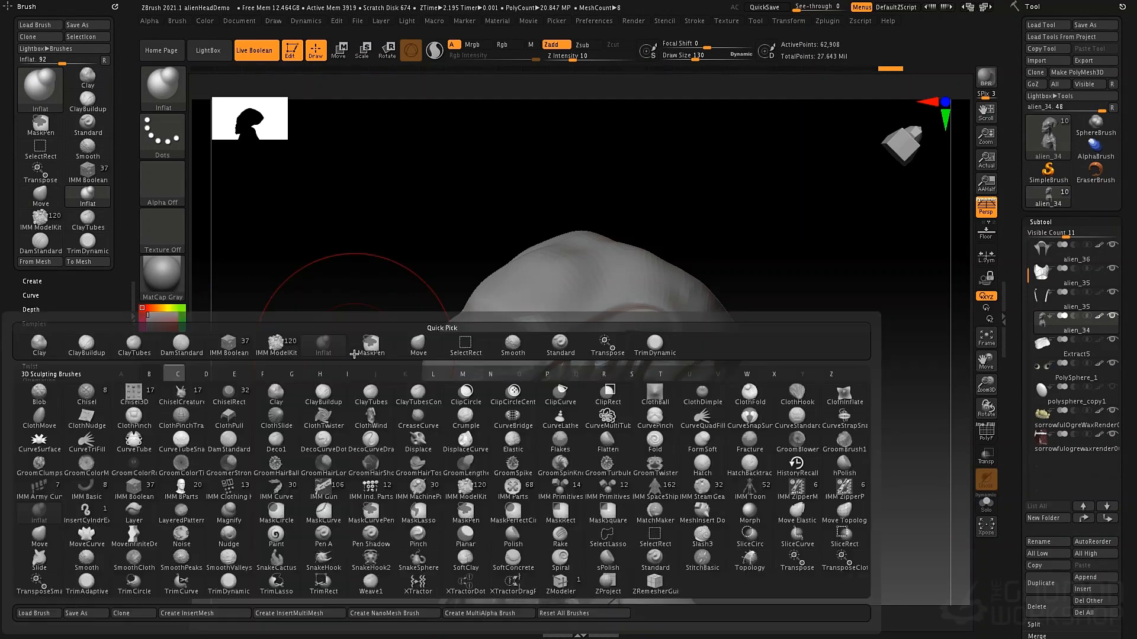
key(c)
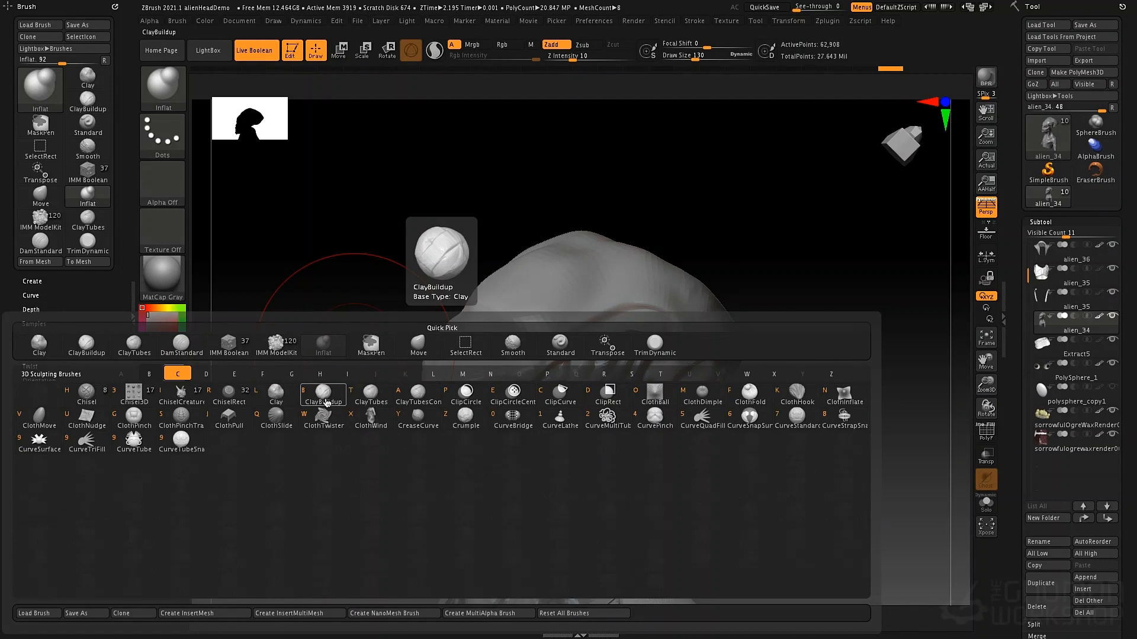
click(367, 395)
Set the Draw Size to 69 and try ClayTubes strokes across the side of the skull, undoing them
key(space)
mouse_move(495, 287)
mouse_down()
mouse_move(545, 273)
mouse_move(533, 294)
mouse_move(525, 283)
mouse_move(579, 258)
mouse_move(634, 259)
mouse_move(718, 299)
mouse_move(710, 293)
mouse_up()
drag(604, 60, 567, 57)
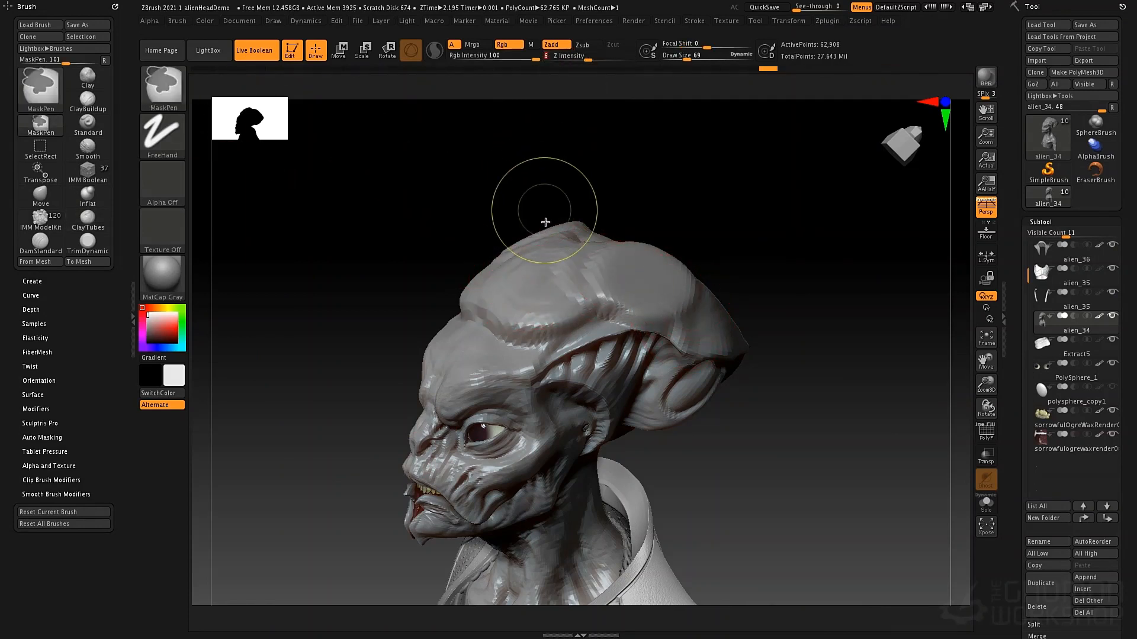
key(ctrl+z)
drag(531, 315, 613, 281)
Switch to the ClayBuildup brush, try heavy buildup strokes on the forehead and crown, and undo them
key(b)
key(c)
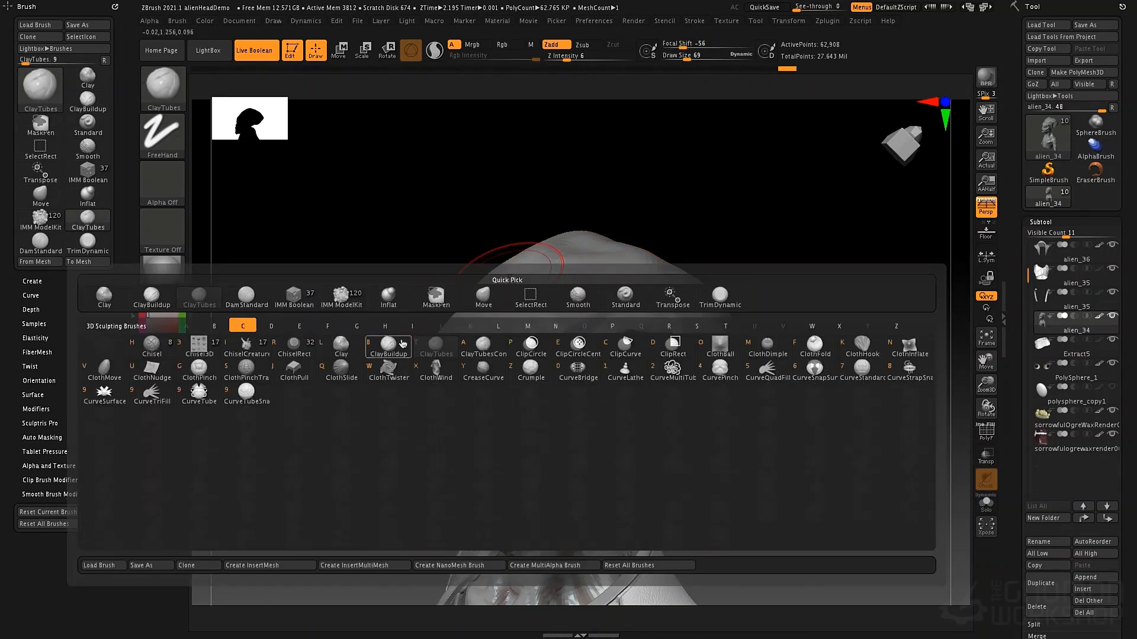
key(b)
drag(568, 294, 544, 309)
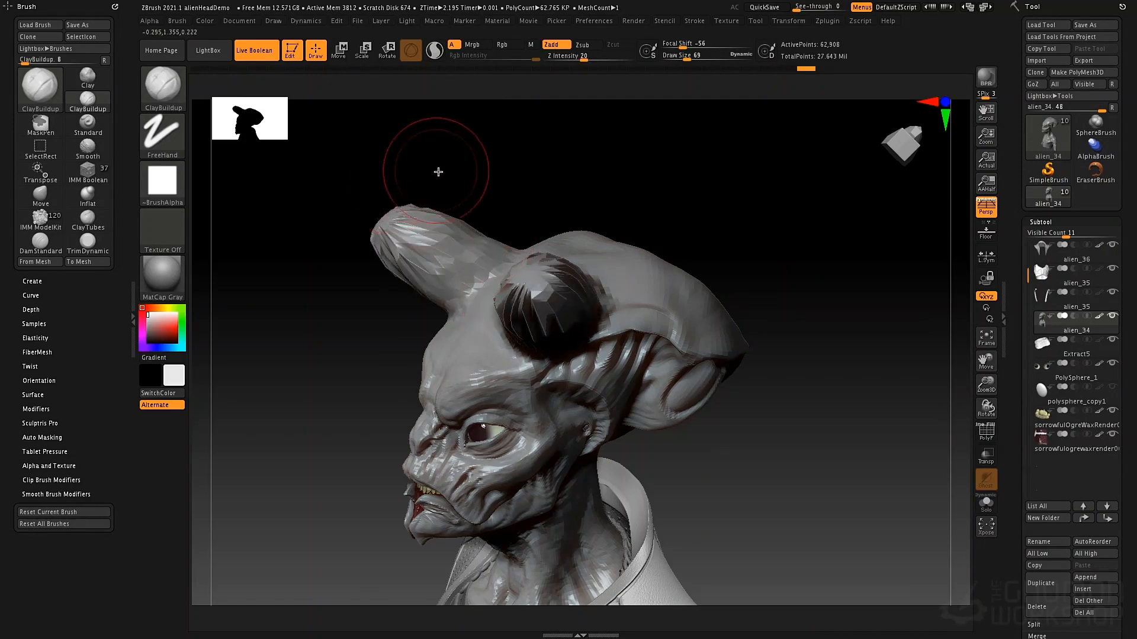
mouse_move(436, 173)
mouse_down()
mouse_move(452, 176)
mouse_move(490, 294)
mouse_move(487, 276)
mouse_move(474, 276)
mouse_up()
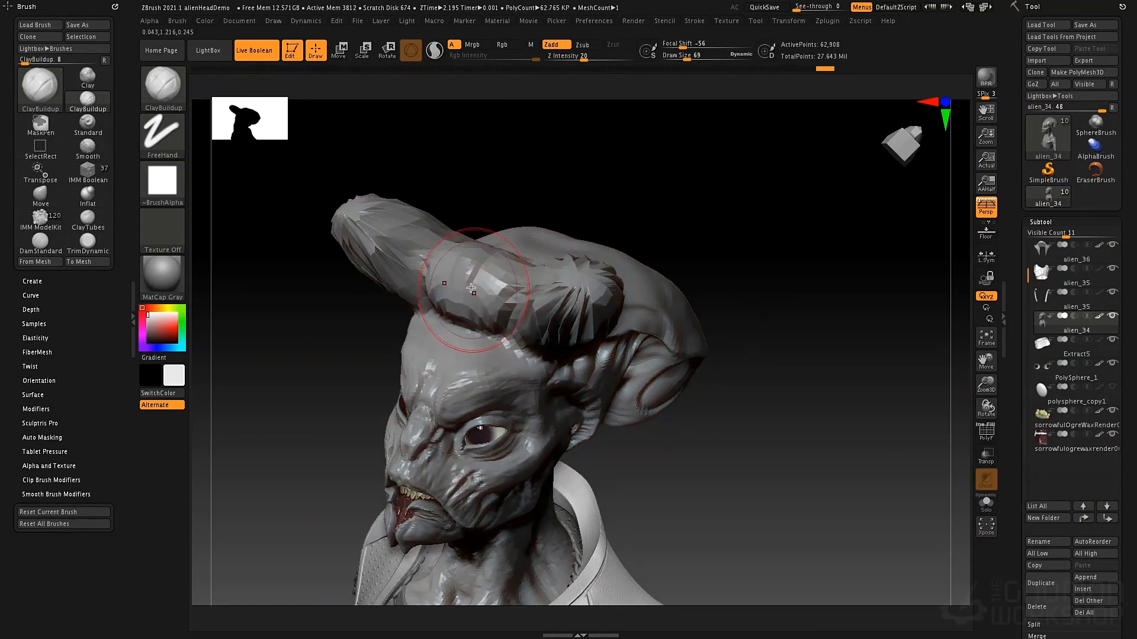
key(ctrl+z)
key(ctrl+z)
right_drag(543, 249, 533, 248)
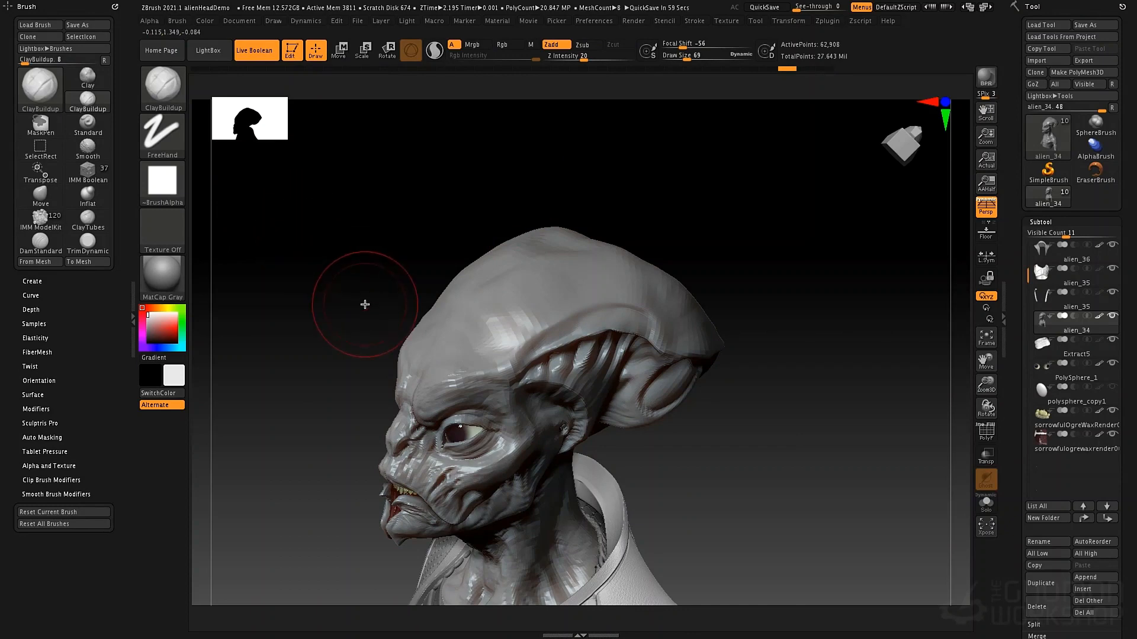
Choose the DamStandard brush from the sculpting brushes filtered by the letter D
key(b)
key(d)
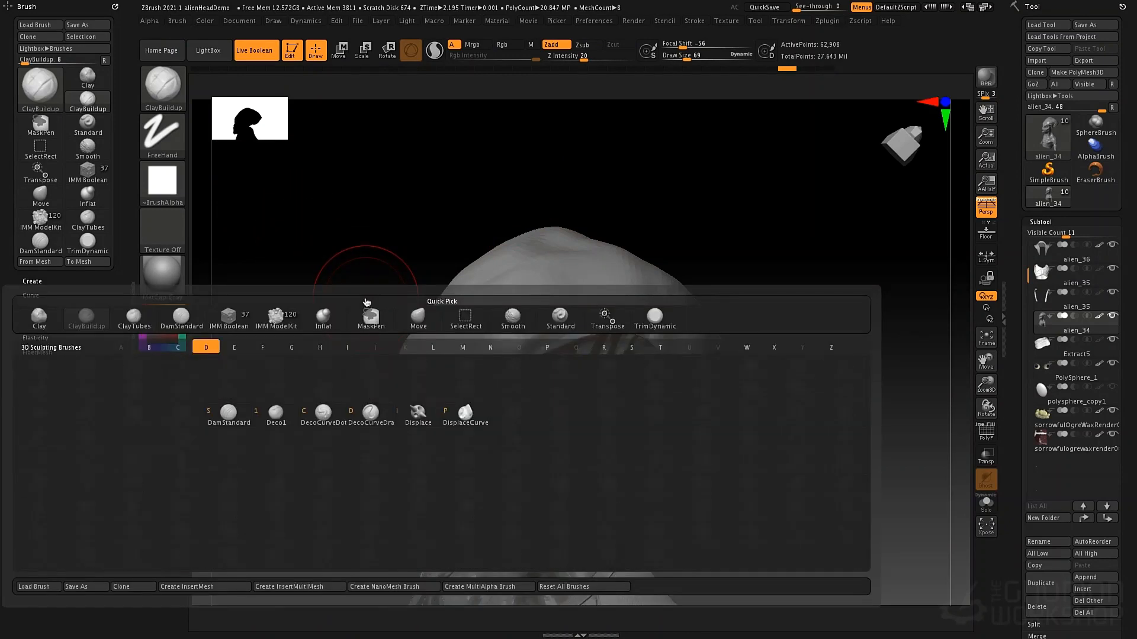
click(242, 417)
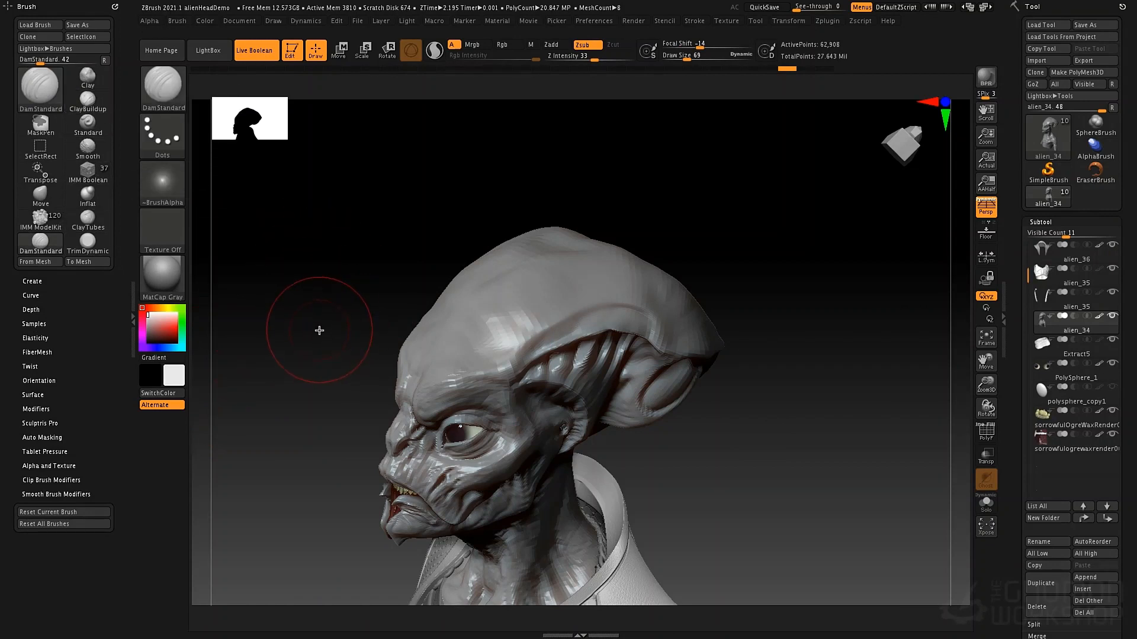
Assign hotkey 1 to the Move brush and hotkey 2 to the Standard brush in the Brush palette
key(ctrl)
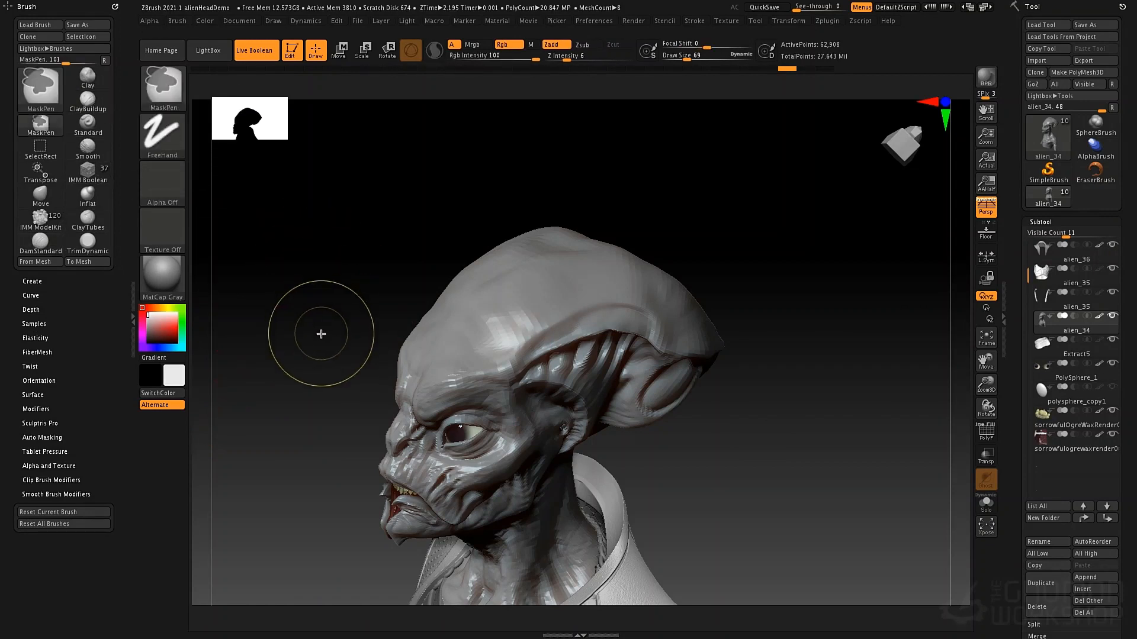
ctrl+alt+click(49, 203)
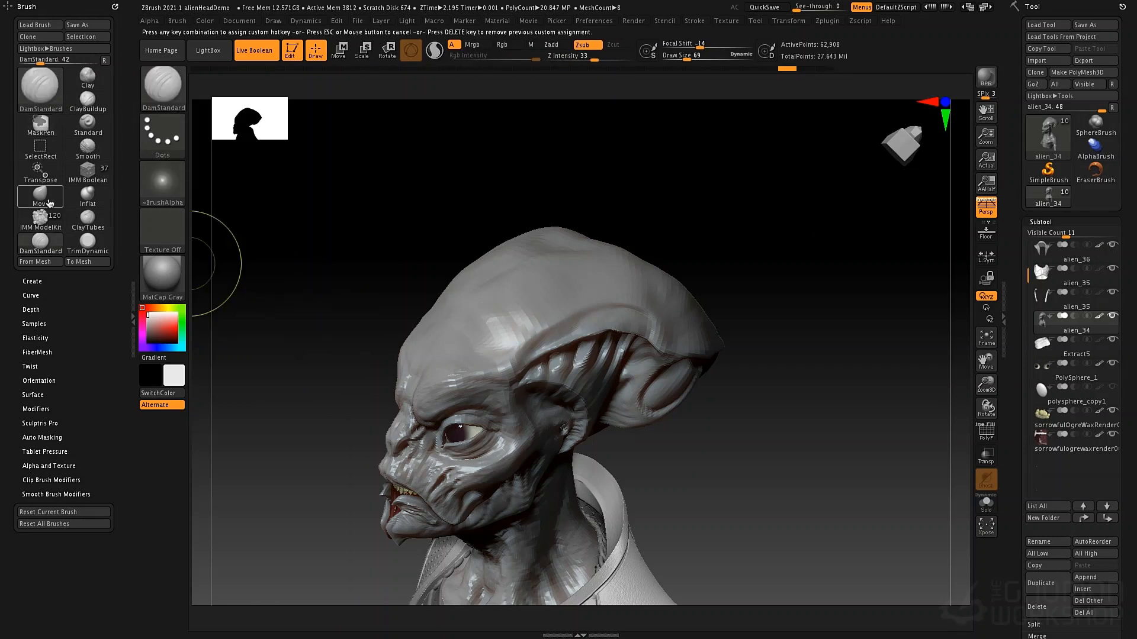
key(1)
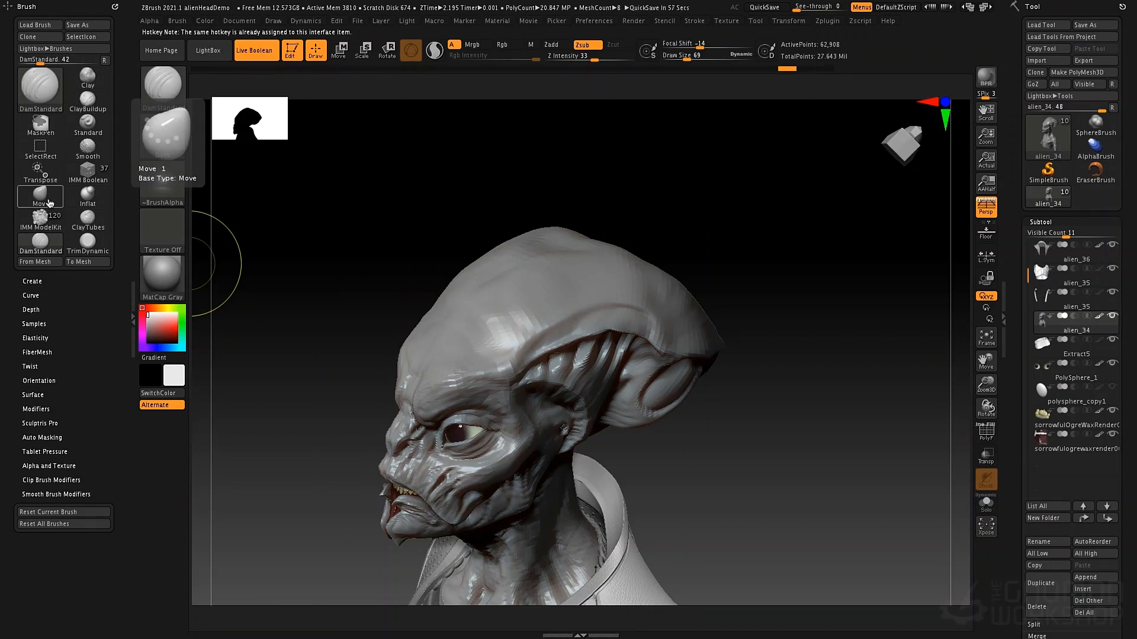
ctrl+alt+click(89, 131)
key(2)
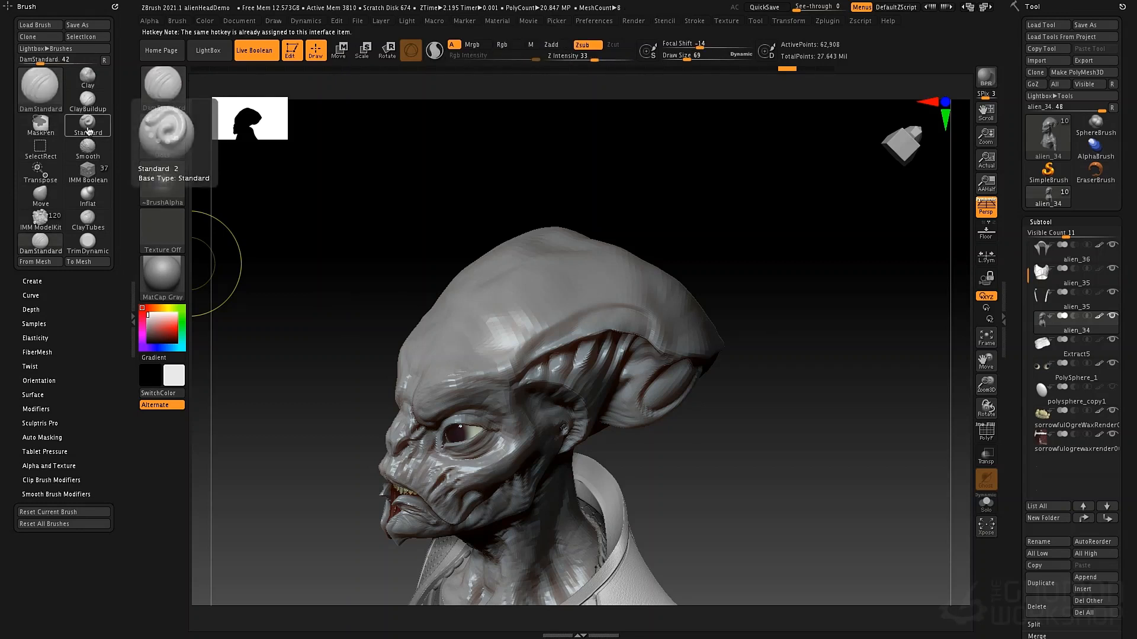
Assign hotkey 3 to the Inflat brush, 4 to ClayTubes and 5 to DamStandard in the Brush palette
key(ctrl)
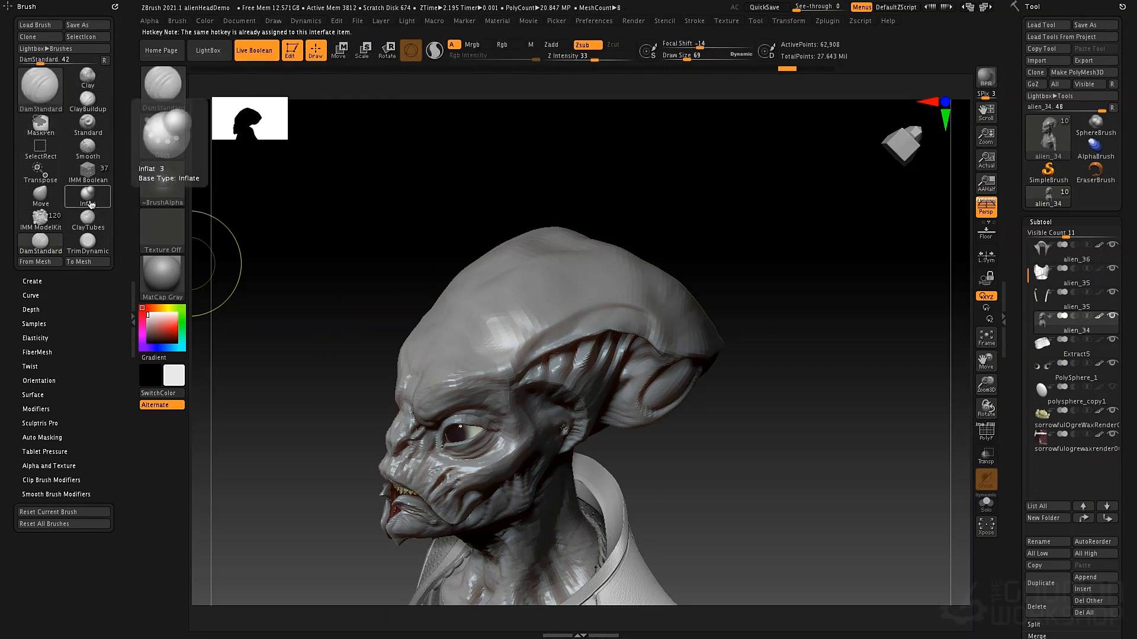
key(ctrl)
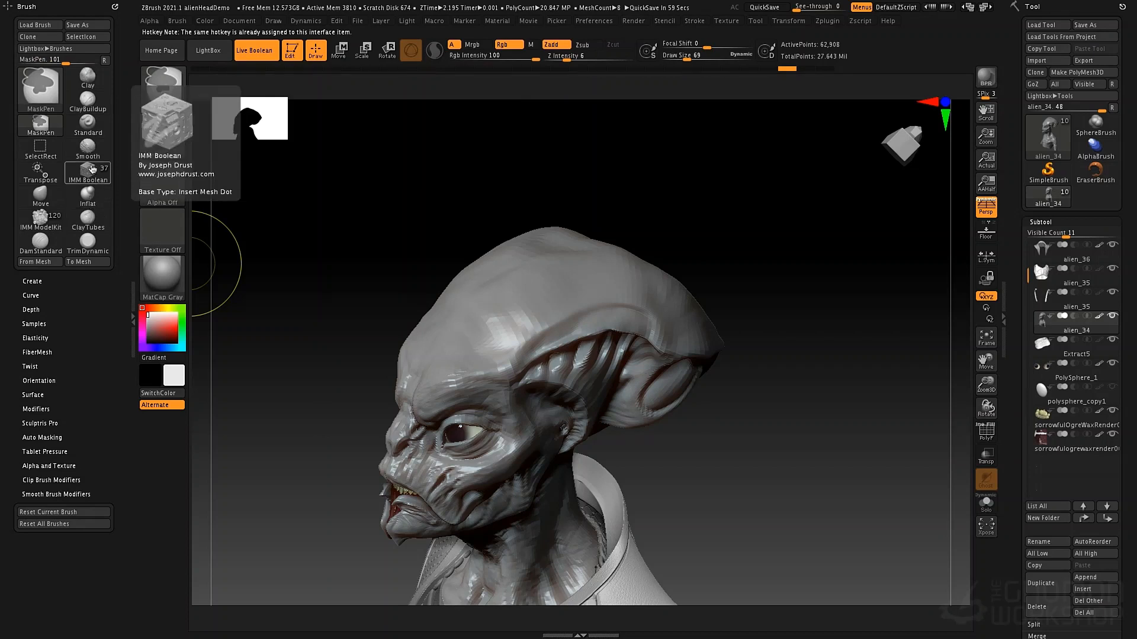
ctrl+alt+click(95, 220)
key(4)
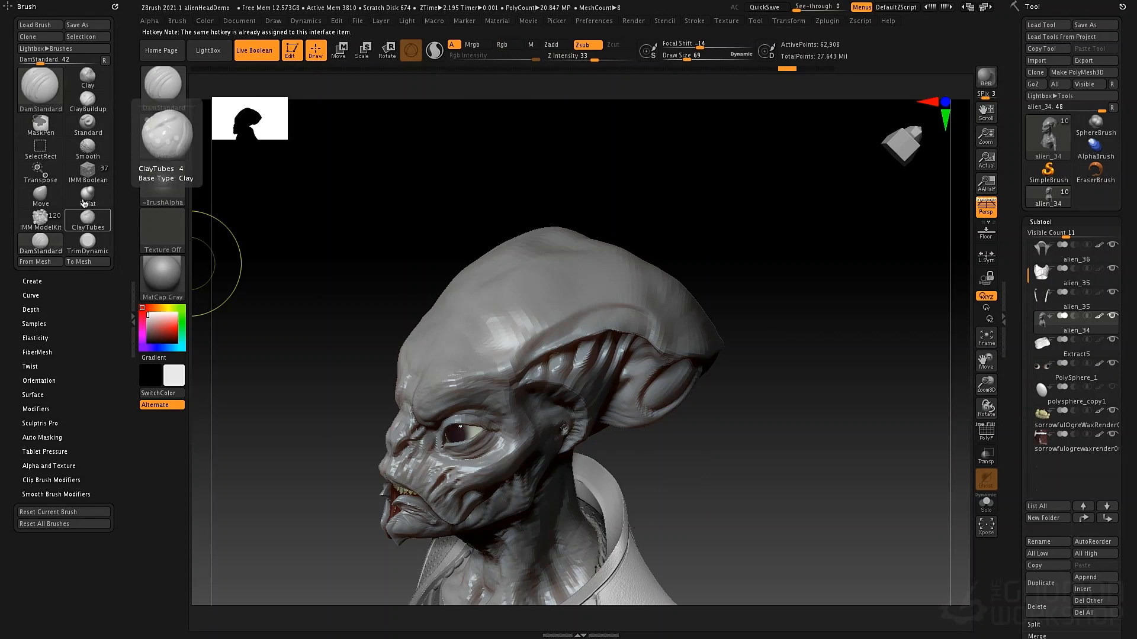
key(ctrl)
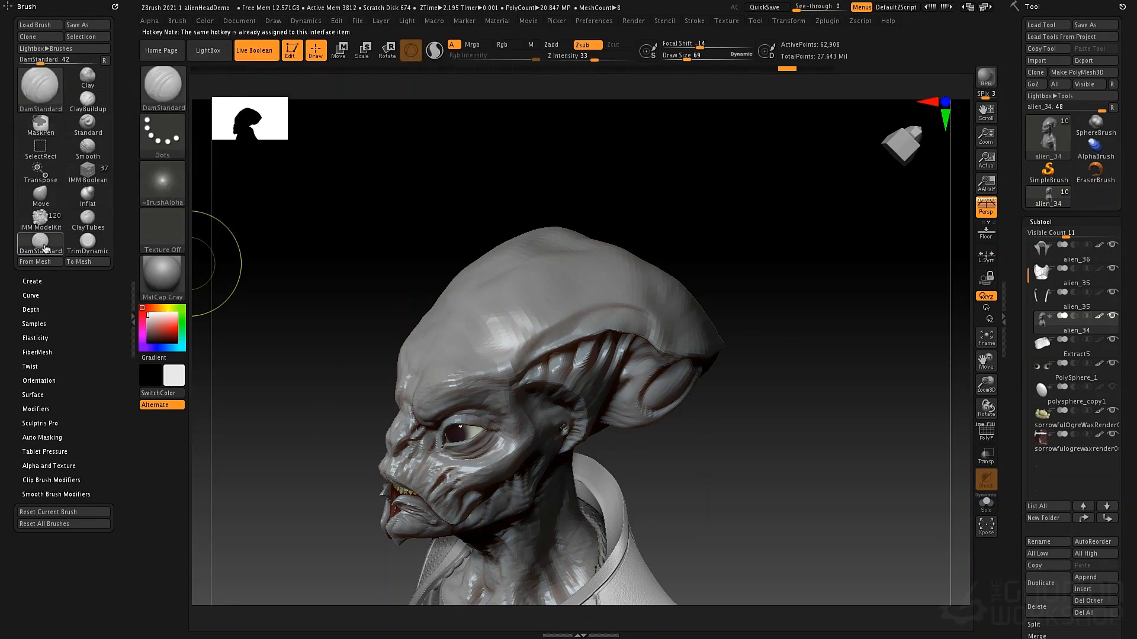
Test hotkeys 1 to 5 by cycling back and forth through the assigned brushes, ending on ClayTubes
key(1)
key(2)
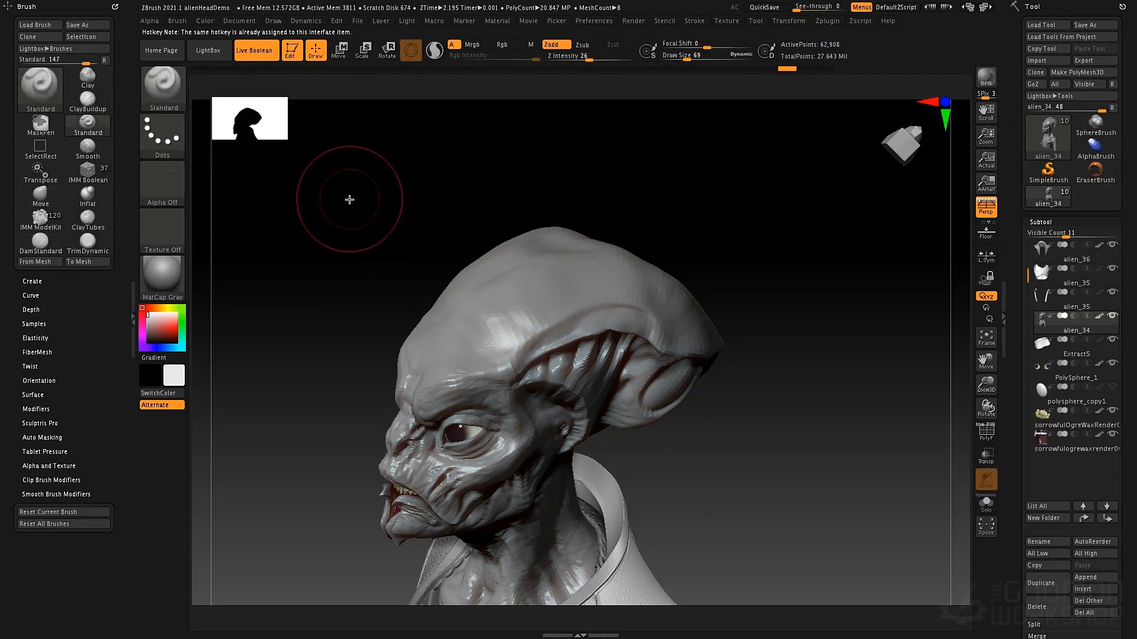
key(3)
key(4)
key(5)
key(4)
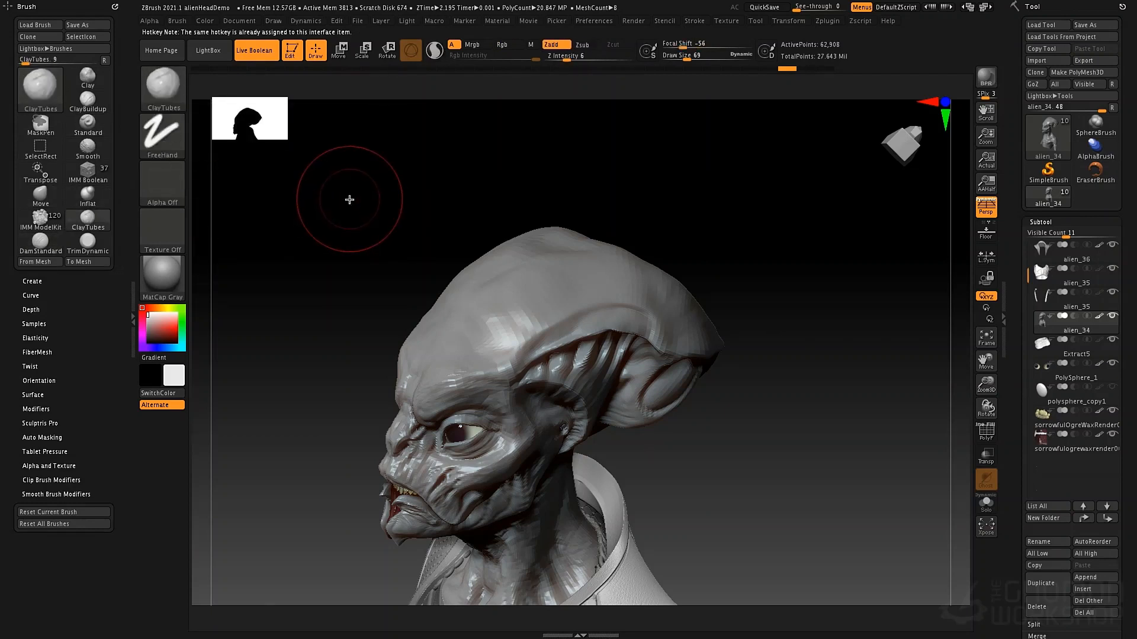
key(3)
key(2)
key(1)
key(2)
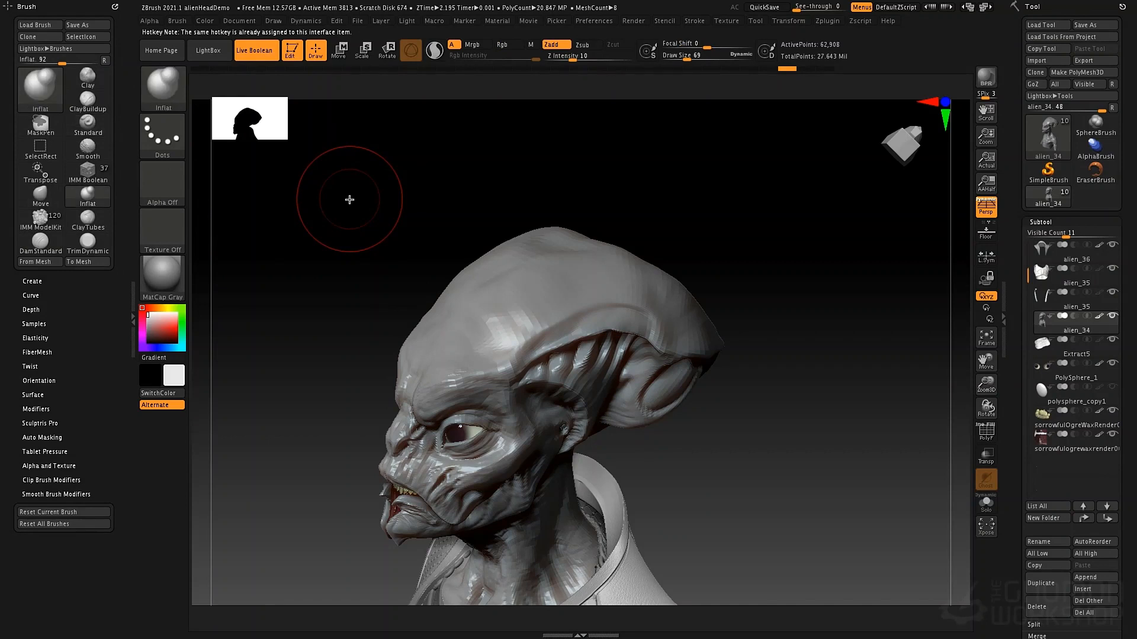
key(3)
key(4)
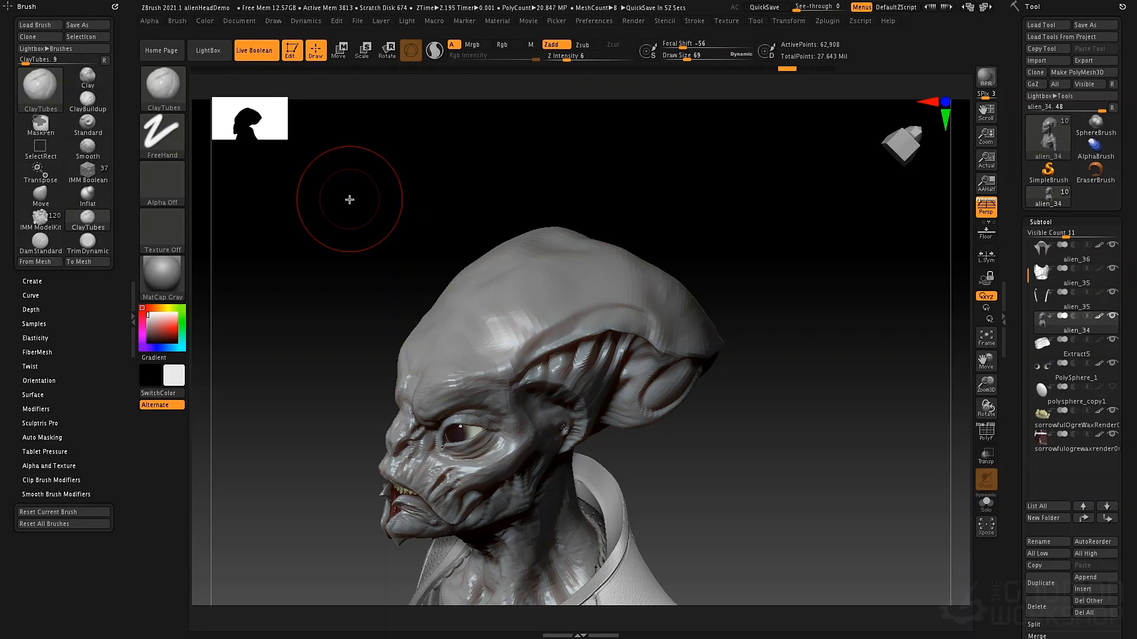
Show the Hotkeys section of the preferences with its Store and Save options
click(592, 22)
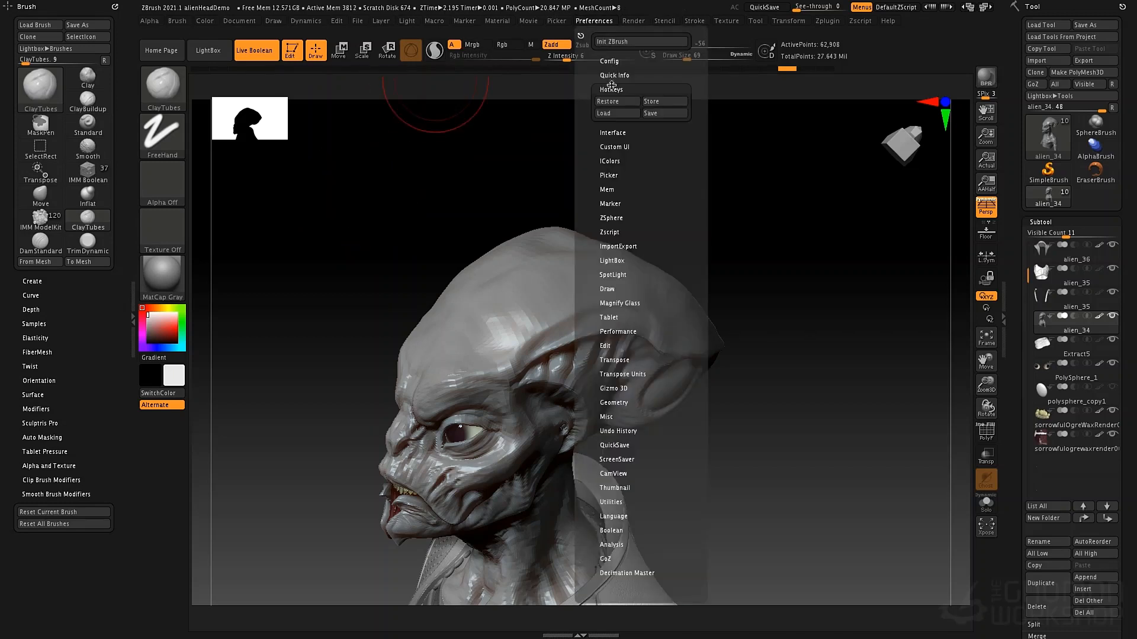
click(611, 89)
click(611, 89)
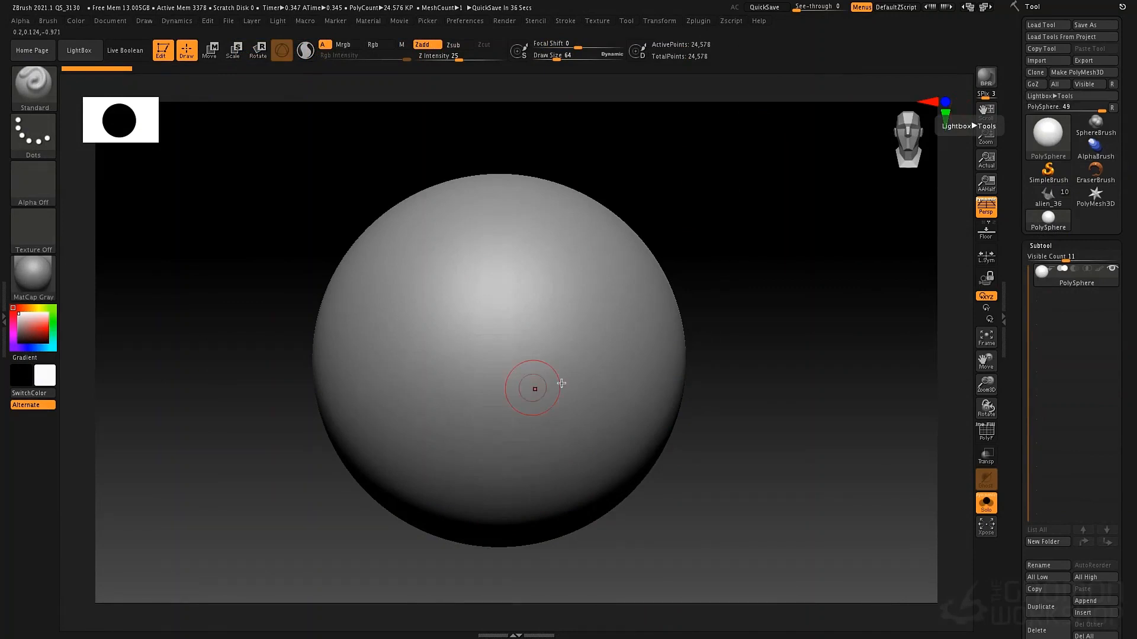
Subdivide the PolySphere twice and select the DamStandard brush
key(ctrl+d)
key(ctrl+d)
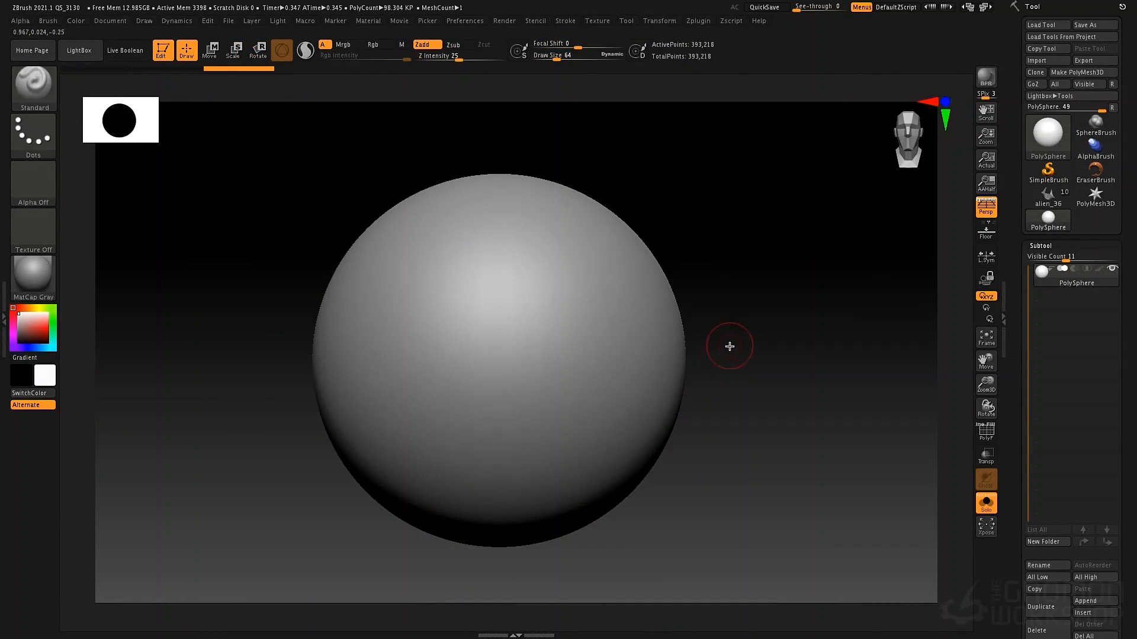
key(b)
key(d)
key(s)
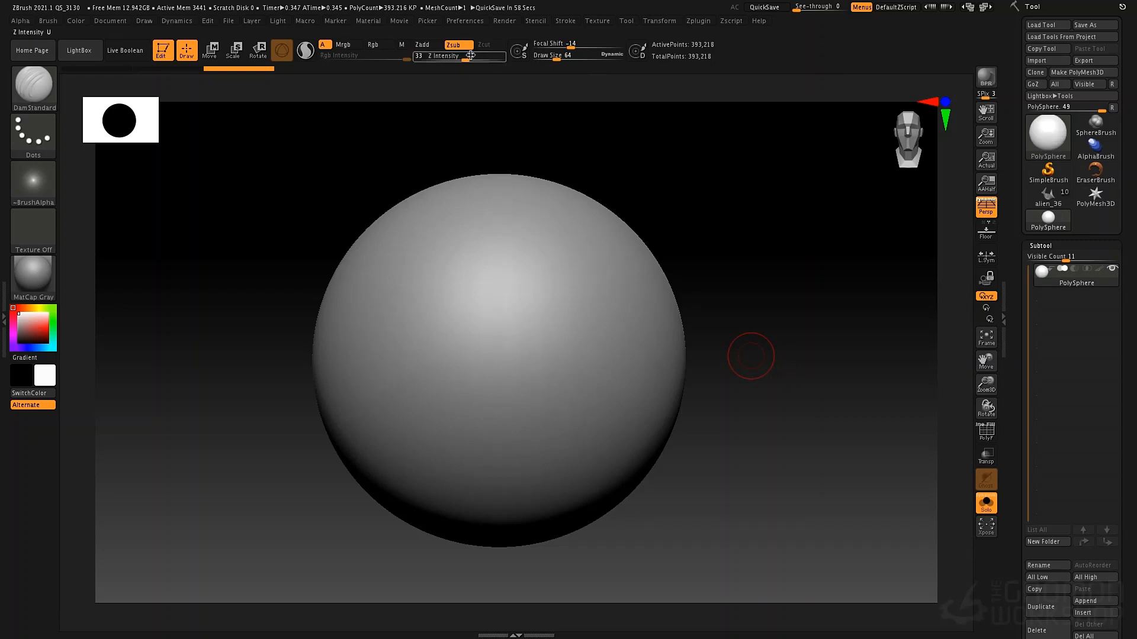
Try DamStandard strokes across the sphere at Z Intensity 60 and 29, undoing each one
drag(470, 55, 482, 55)
mouse_move(563, 243)
mouse_down()
mouse_move(480, 462)
mouse_move(607, 482)
mouse_up()
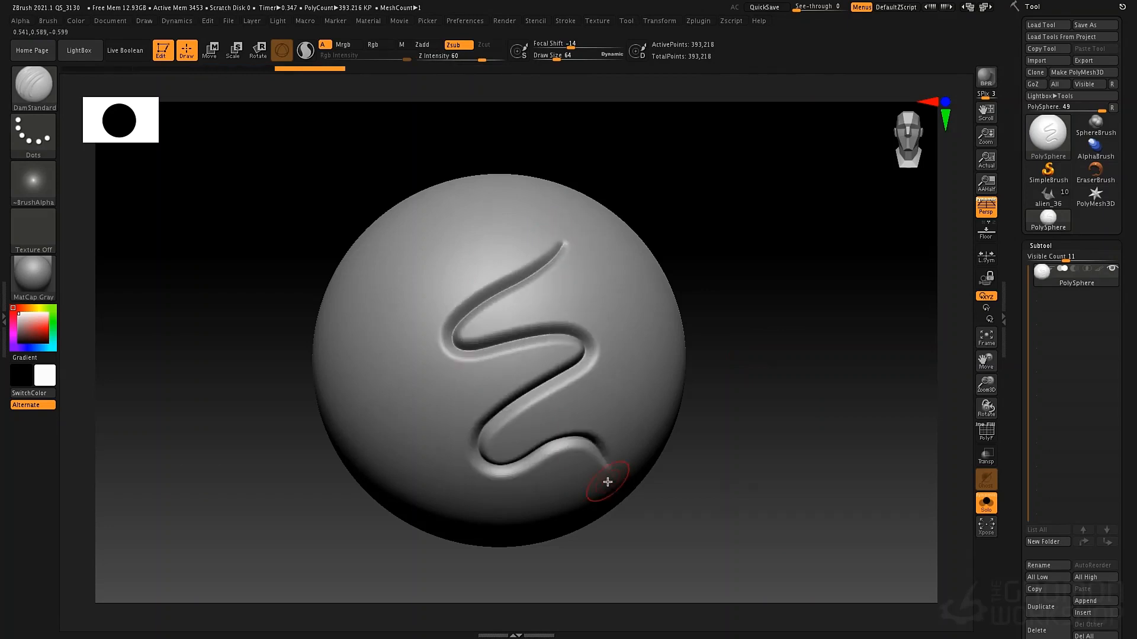
key(ctrl+z)
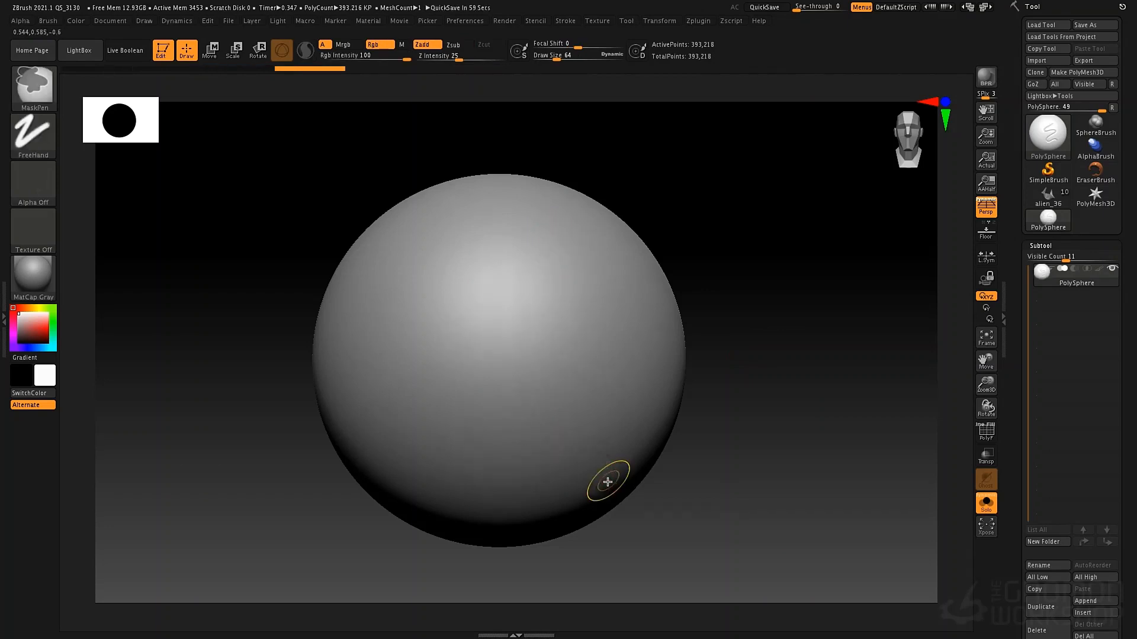
click(482, 55)
drag(482, 55, 462, 56)
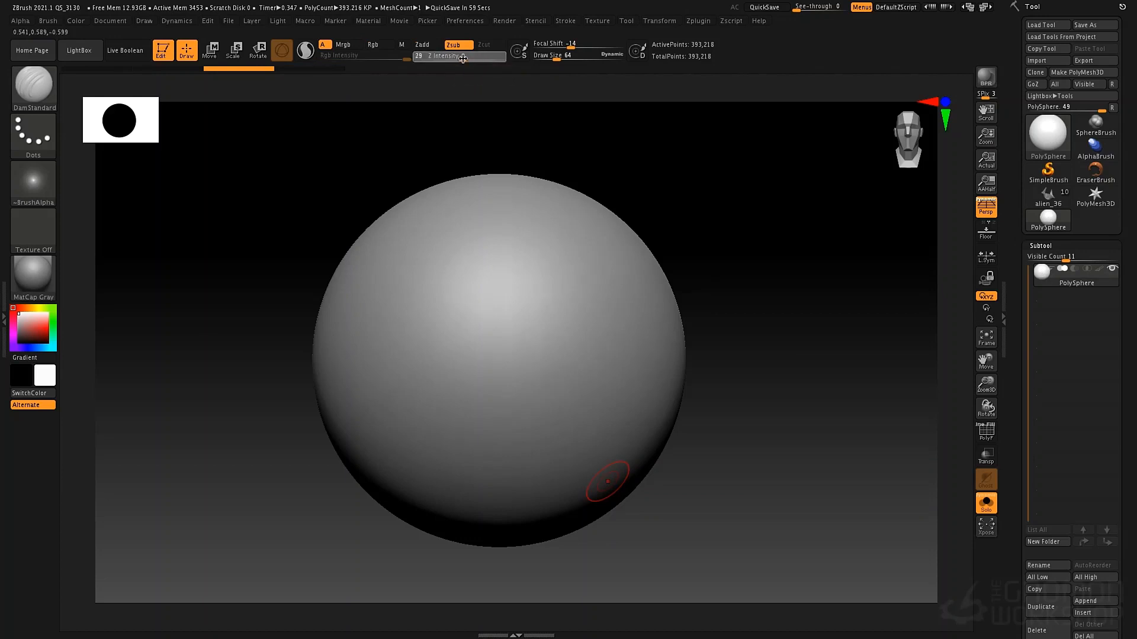
mouse_move(521, 229)
mouse_down()
mouse_move(457, 312)
mouse_move(584, 442)
mouse_up()
key(ctrl+z)
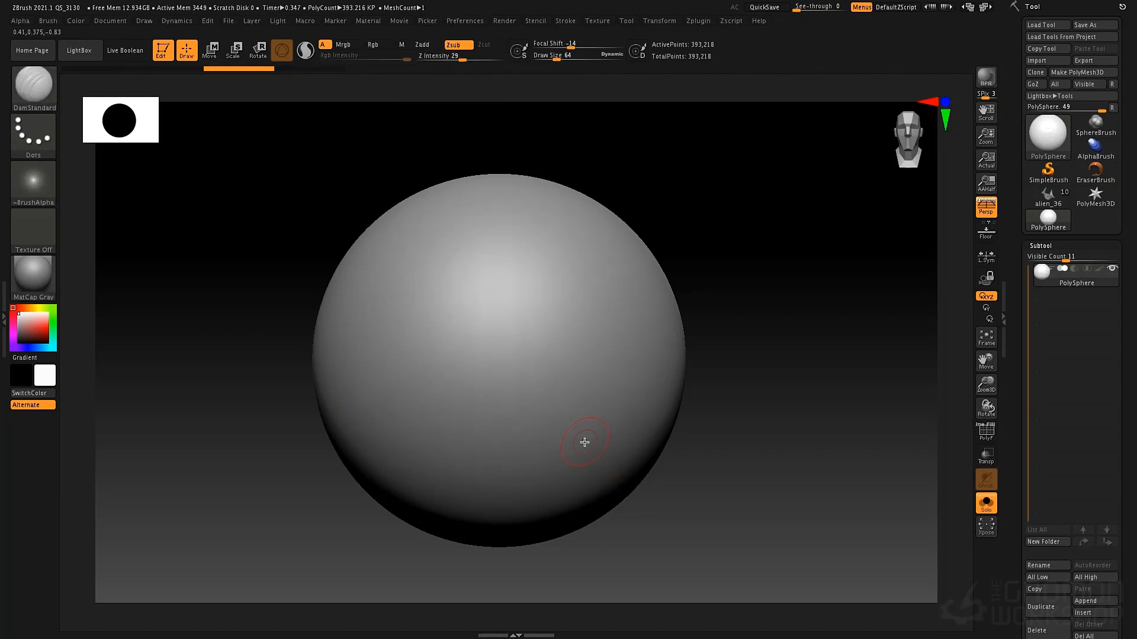
Draw a winding DamStandard stroke down the sphere at Z Intensity 18 and deepen it with Replay Last
drag(463, 58, 452, 58)
mouse_move(485, 206)
mouse_down()
mouse_move(426, 308)
mouse_move(553, 389)
mouse_move(609, 454)
mouse_move(573, 502)
mouse_up()
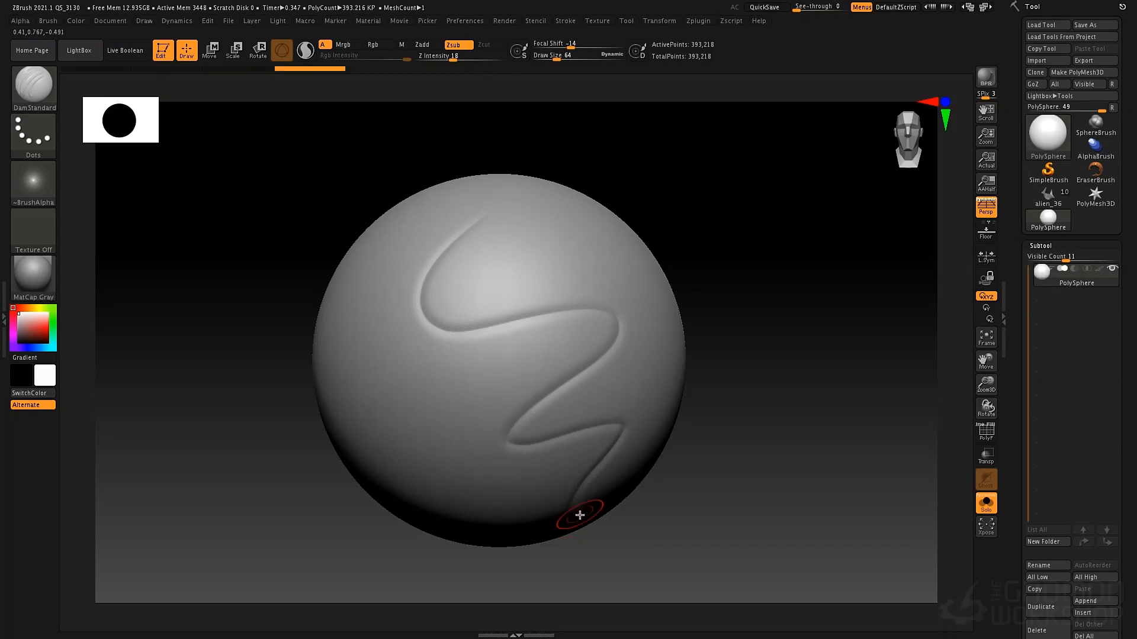
click(565, 20)
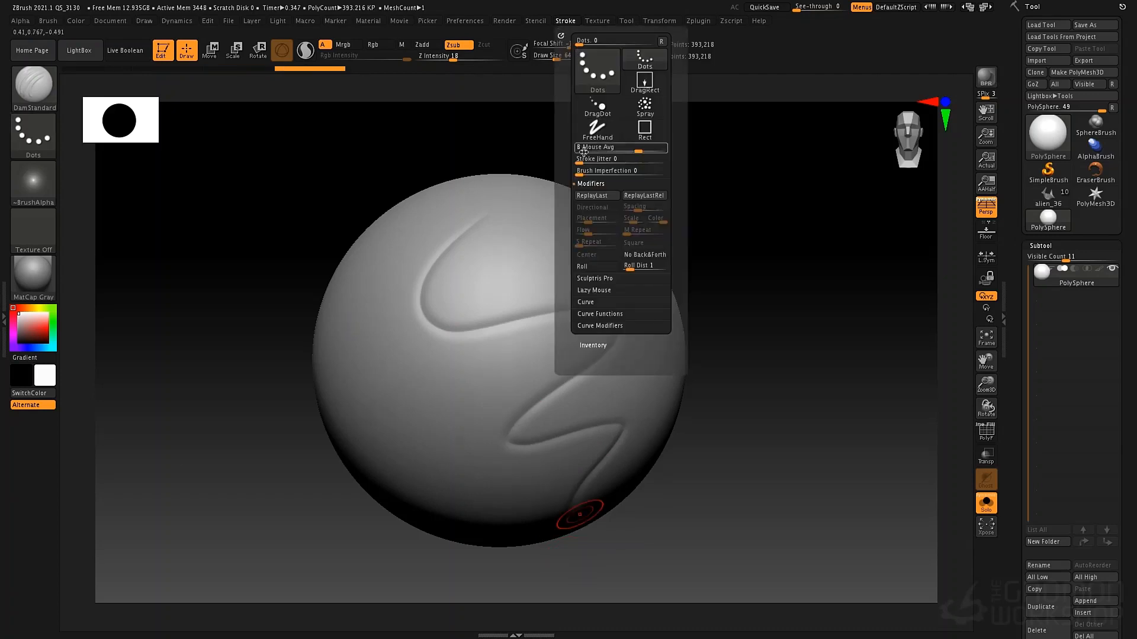
click(591, 186)
click(596, 186)
click(605, 198)
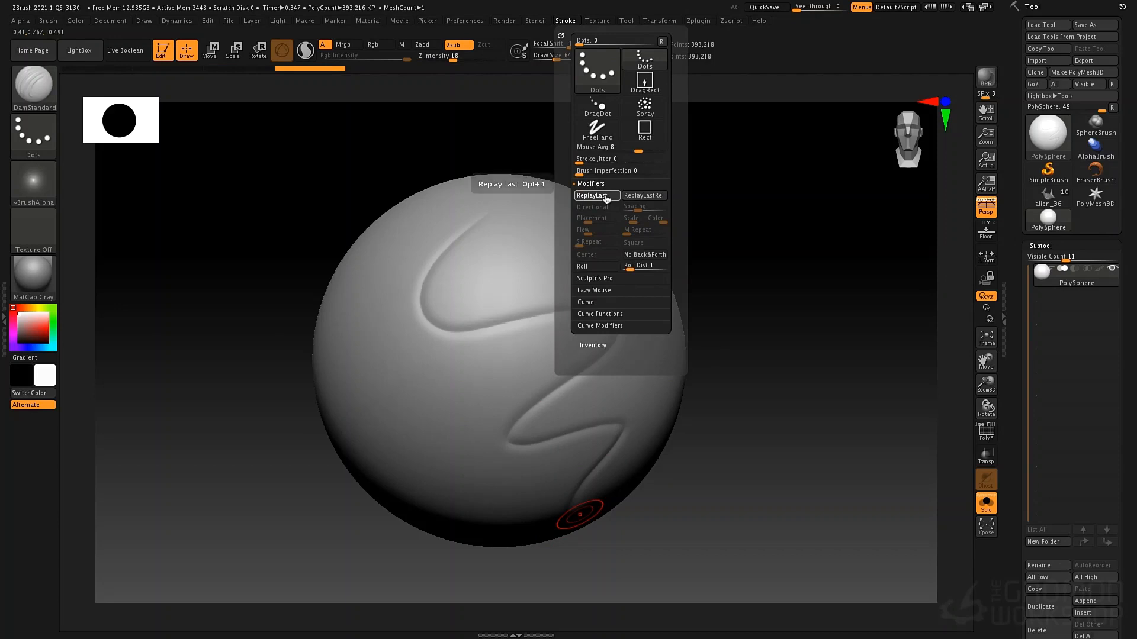
click(605, 198)
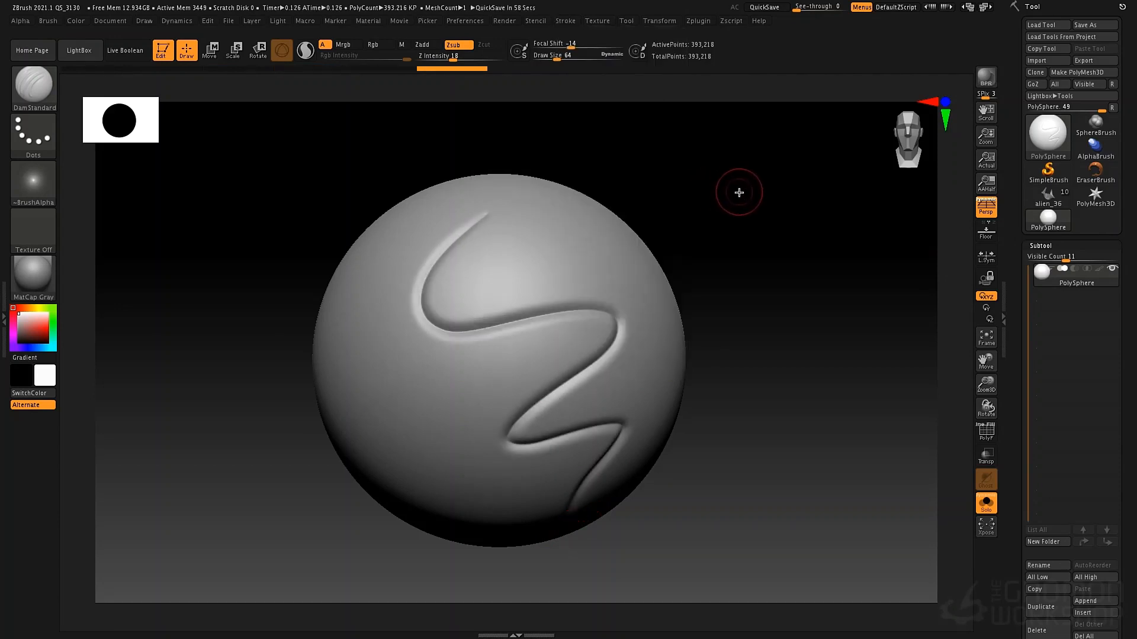
Undo the replayed winding stroke until the sphere is smooth
key(ctrl+z)
key(ctrl+z)
key(ctrl+z)
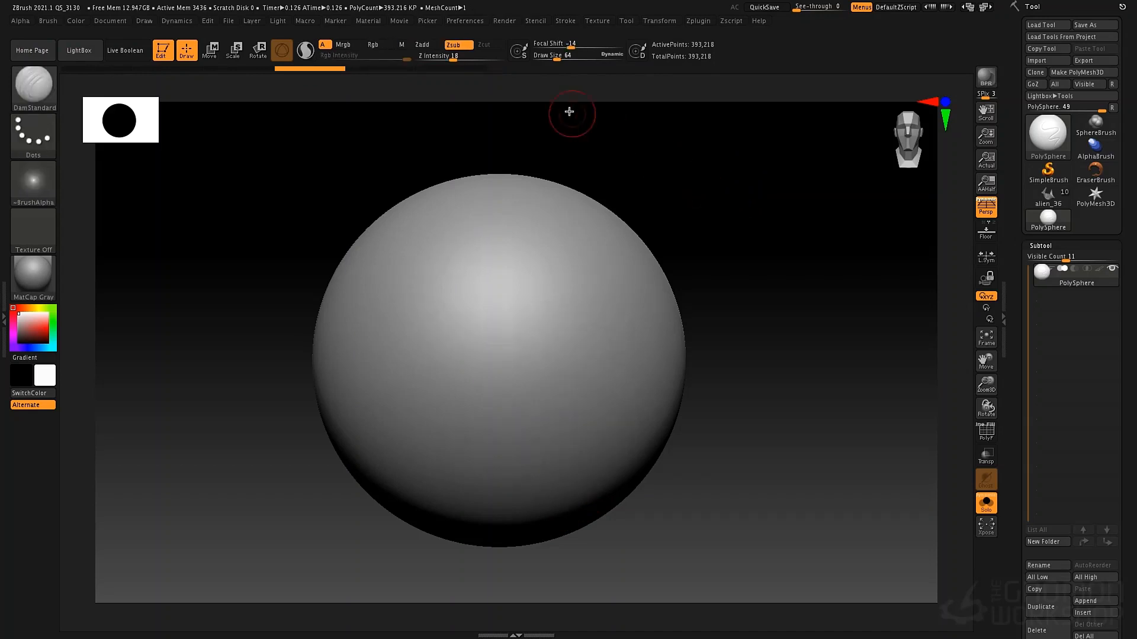
key(ctrl+z)
Set the Z Intensity to 6, try building up a faint zigzag stroke with Replay Last, and undo it
drag(439, 56, 437, 57)
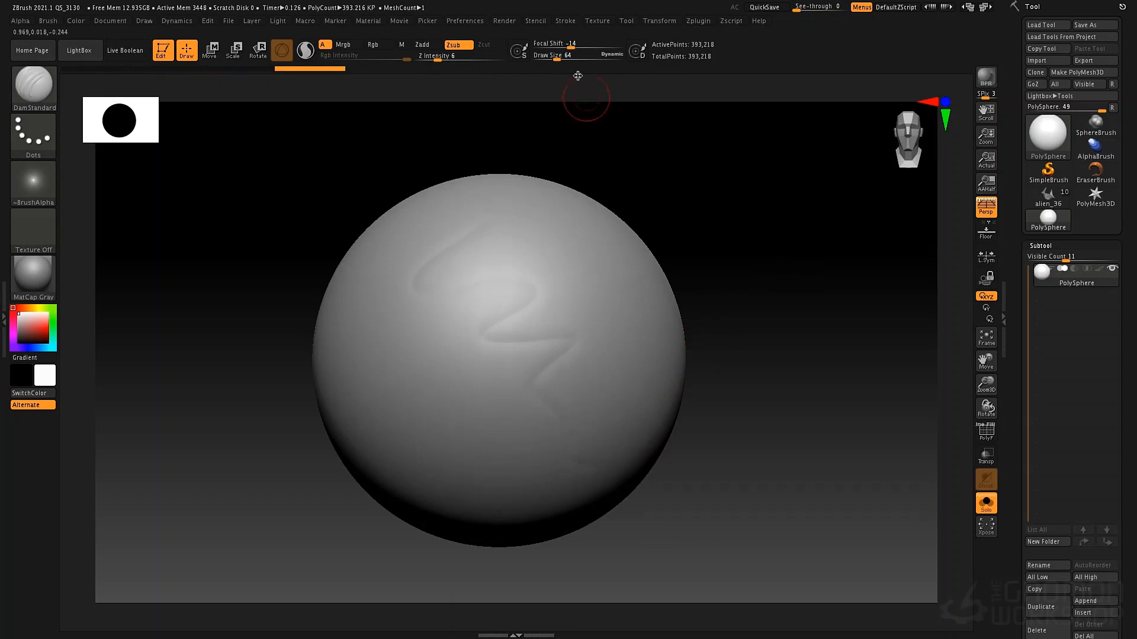
click(566, 23)
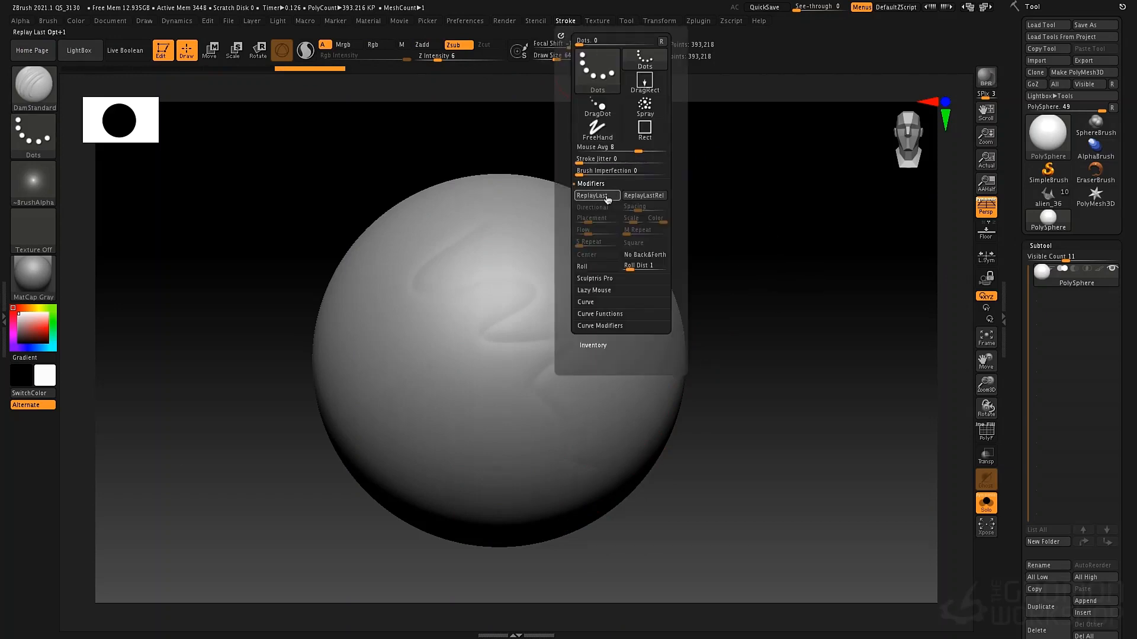
click(608, 200)
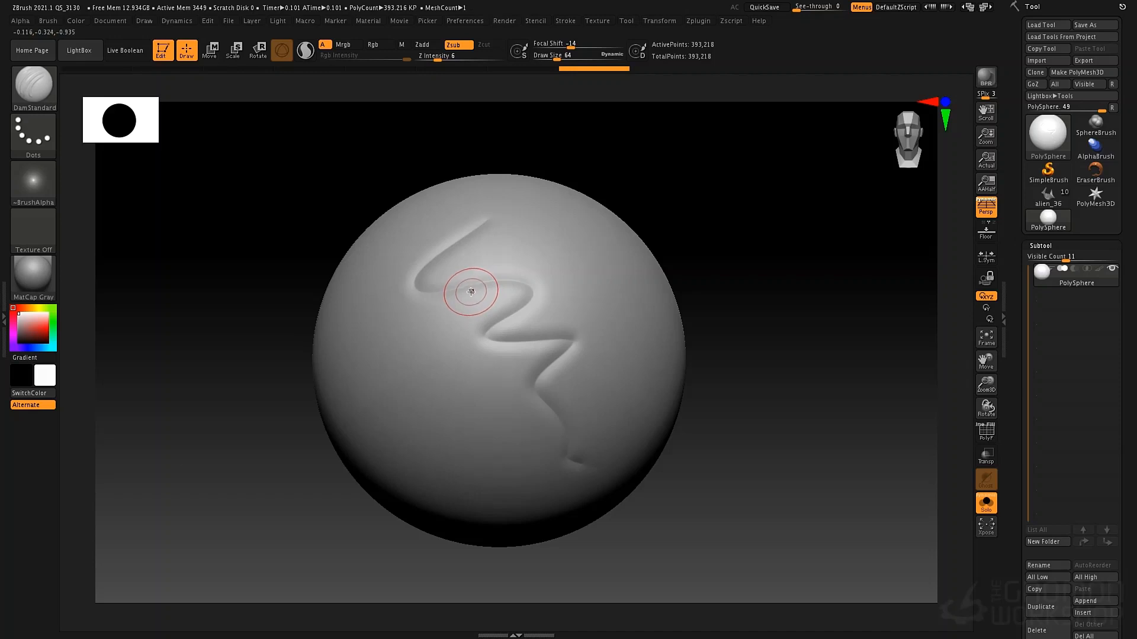
key(ctrl)
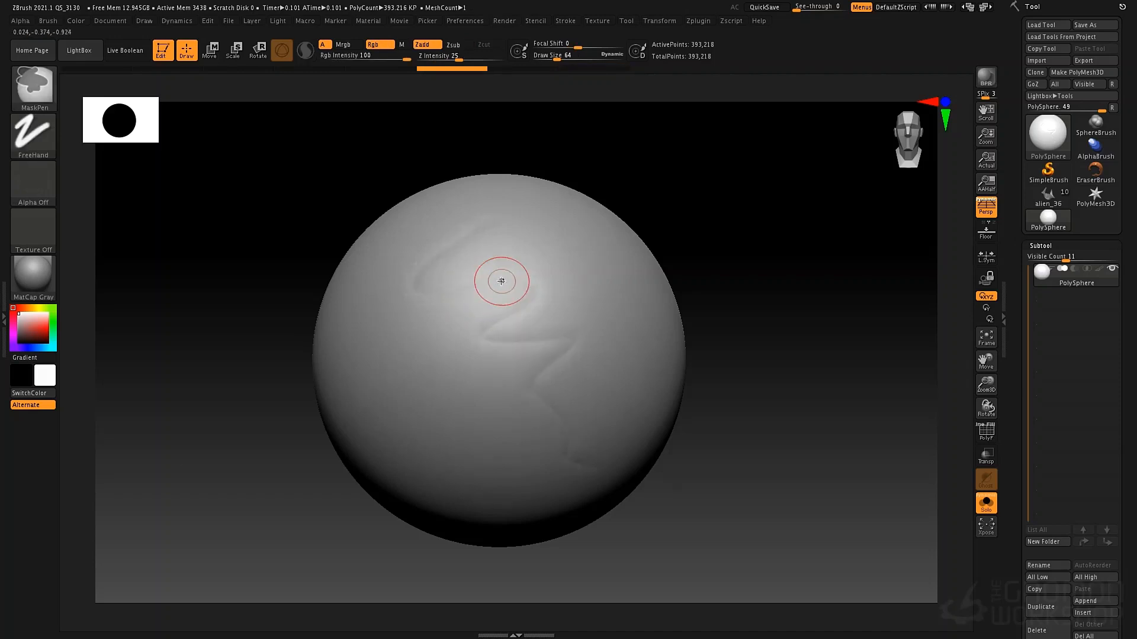
key(ctrl+z)
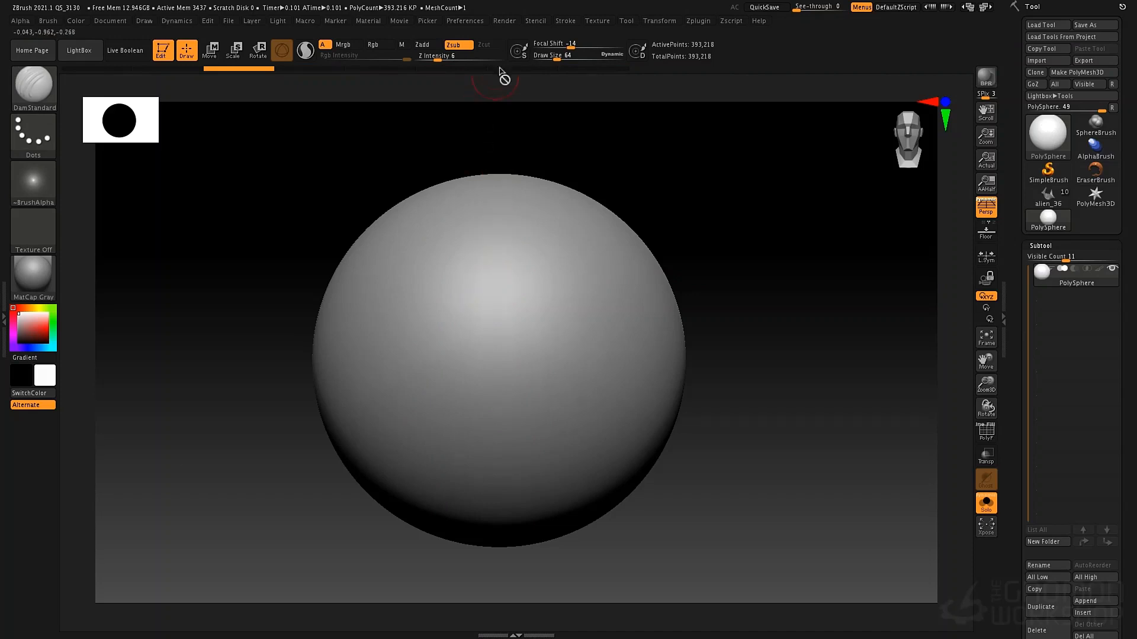
Assign hotkey 1 to the Replay Last stroke modifier
click(505, 23)
click(535, 21)
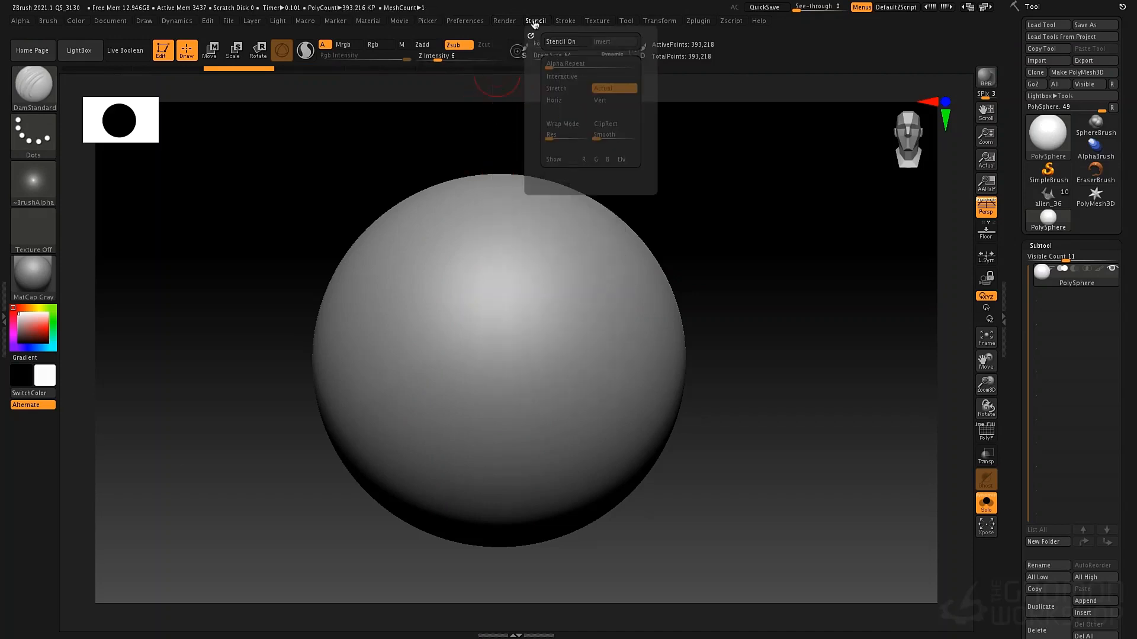
click(565, 22)
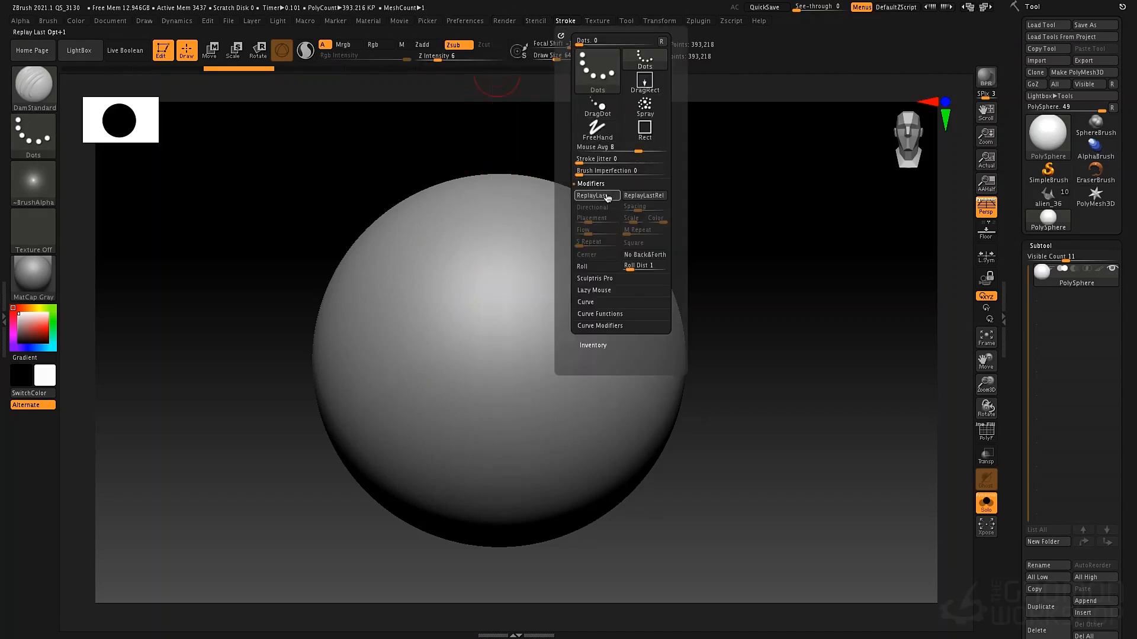
ctrl+alt+click(595, 195)
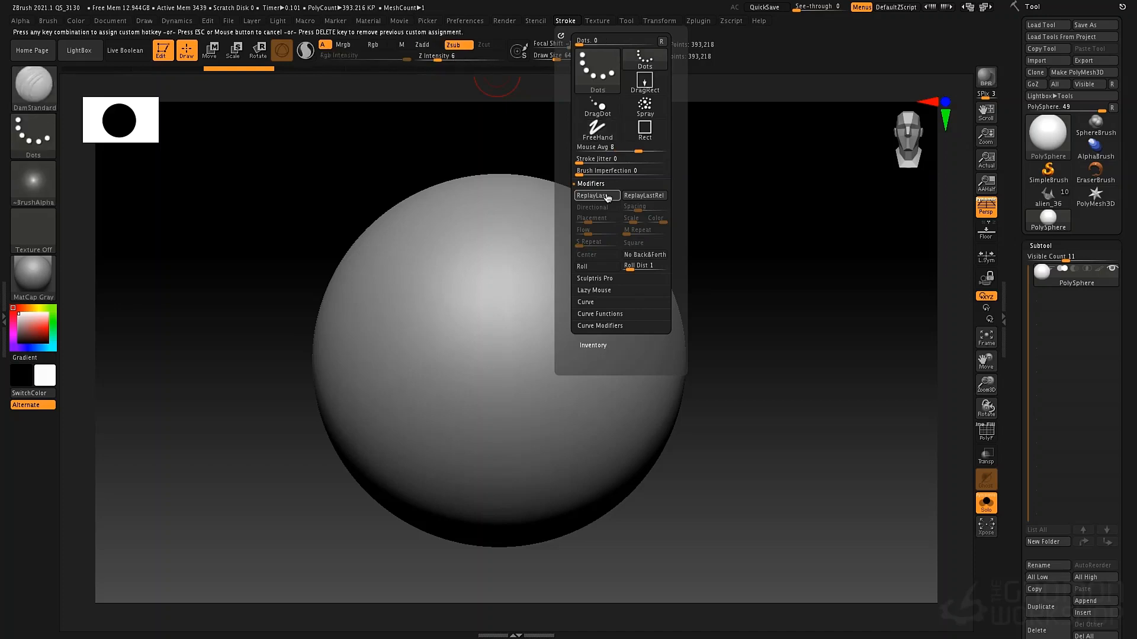
key(1)
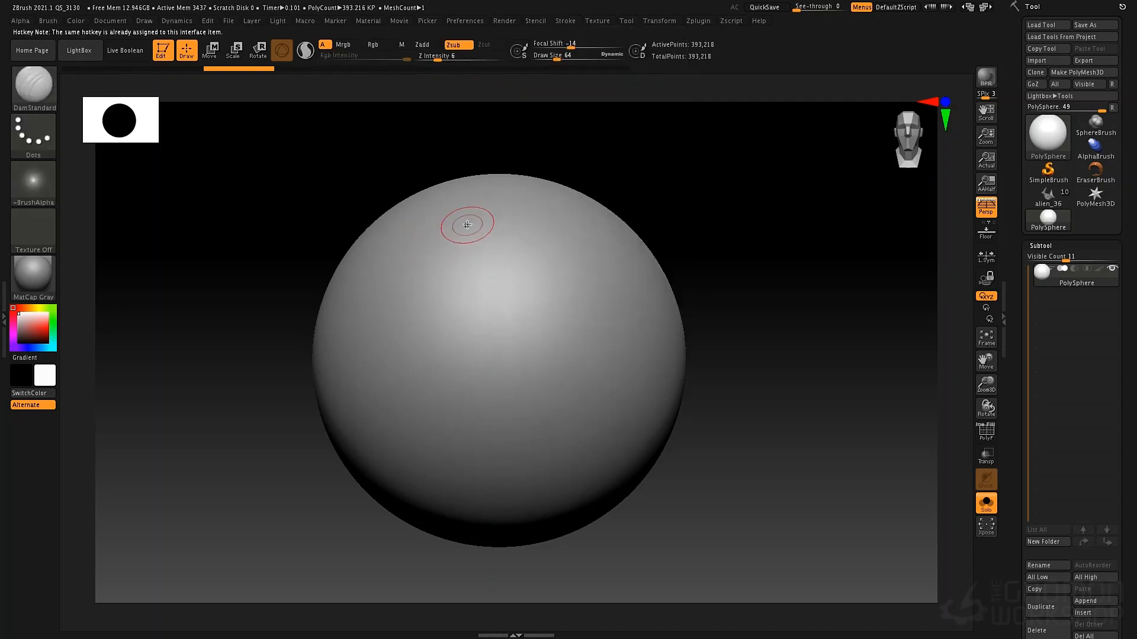
Draw a faint zigzag on the sphere, deepen it repeatedly with the Replay Last hotkey, and undo the last repeats
drag(469, 208, 424, 241)
drag(574, 370, 593, 370)
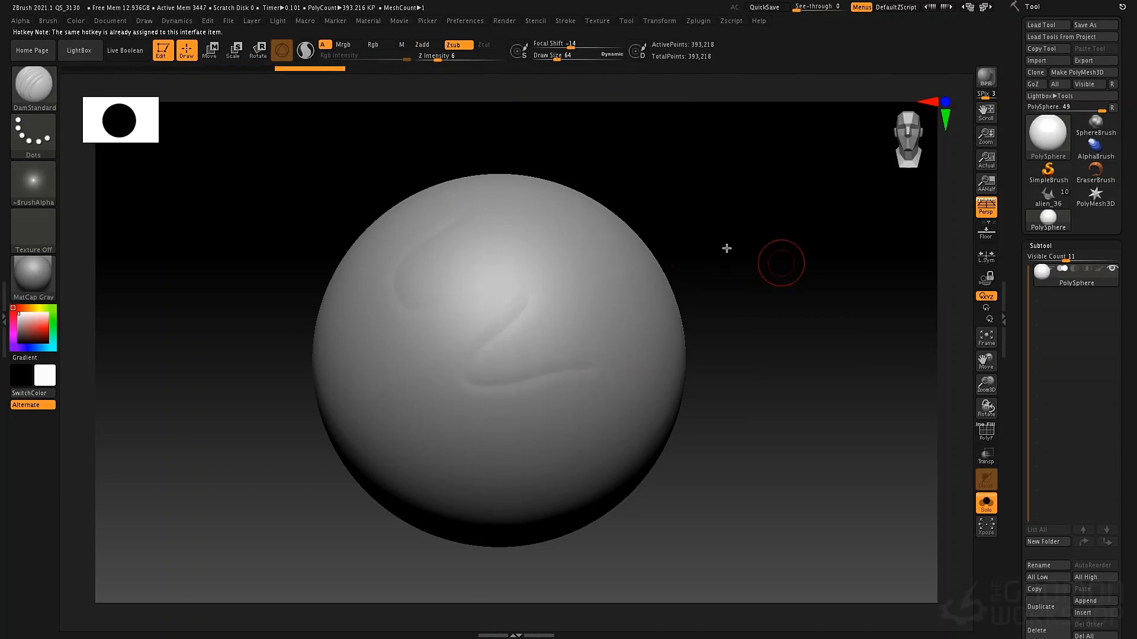
key(1)
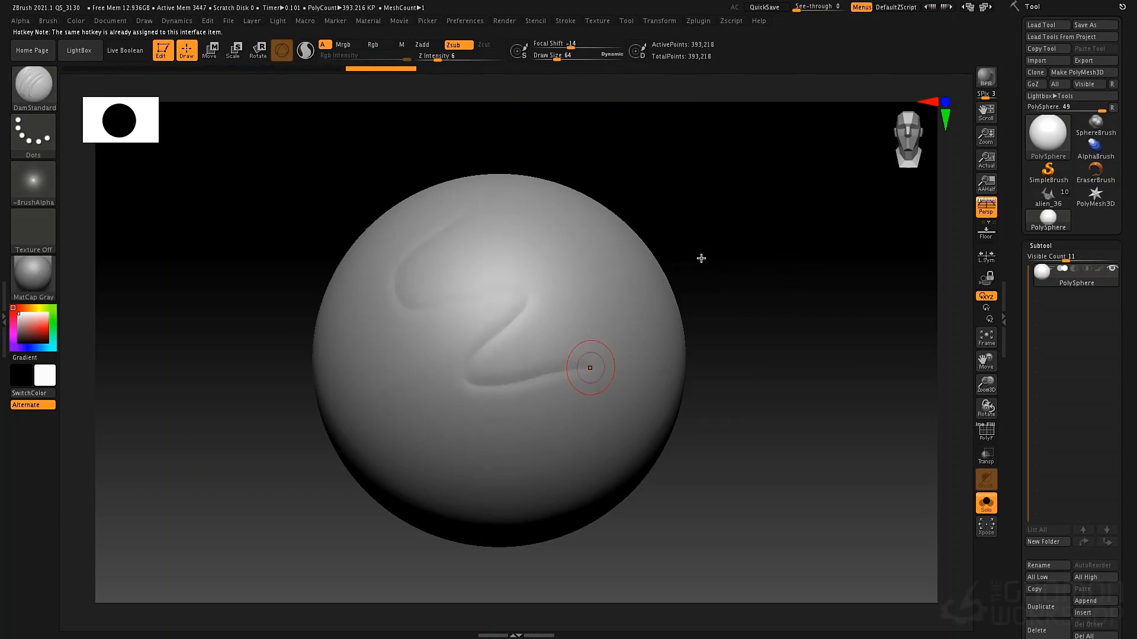
key(1)
key(1)
key(1)
key(1)
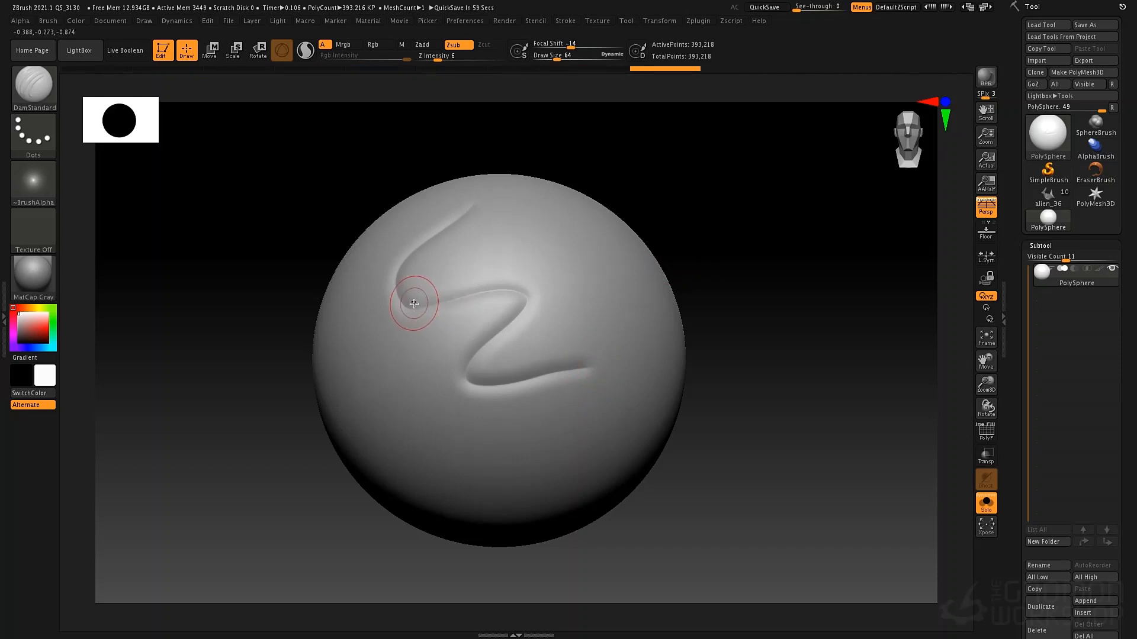
key(ctrl+z)
key(ctrl+z)
Draw another curved stroke across the lower part of the sphere and deepen it with the Replay Last hotkey
mouse_move(756, 261)
mouse_down()
mouse_move(735, 266)
mouse_move(769, 253)
mouse_up()
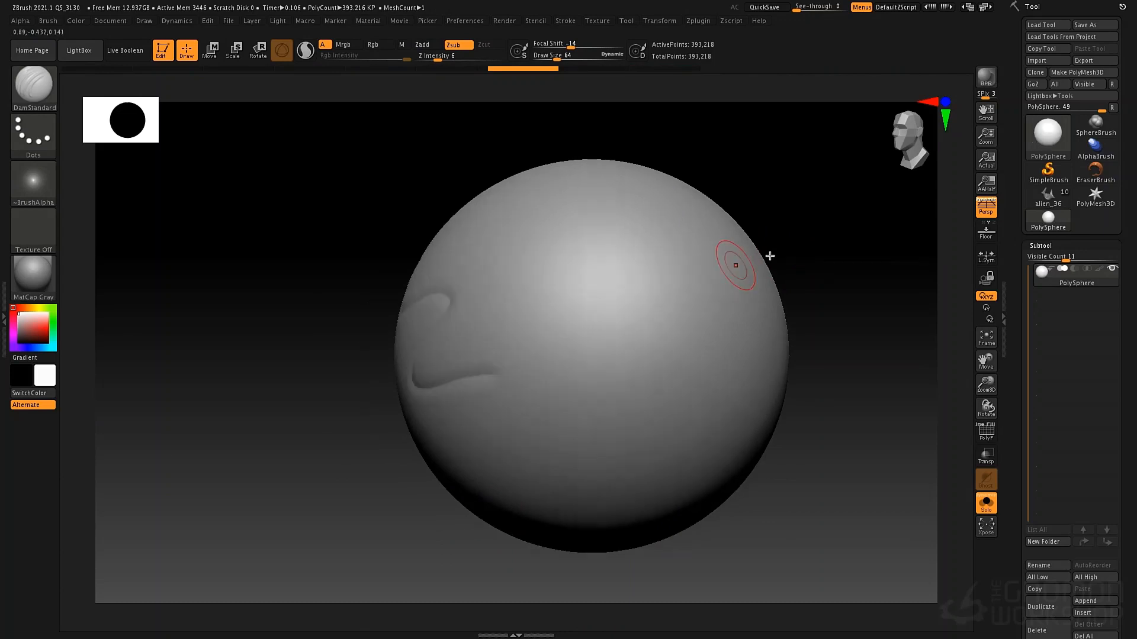
shift+drag(327, 262, 381, 258)
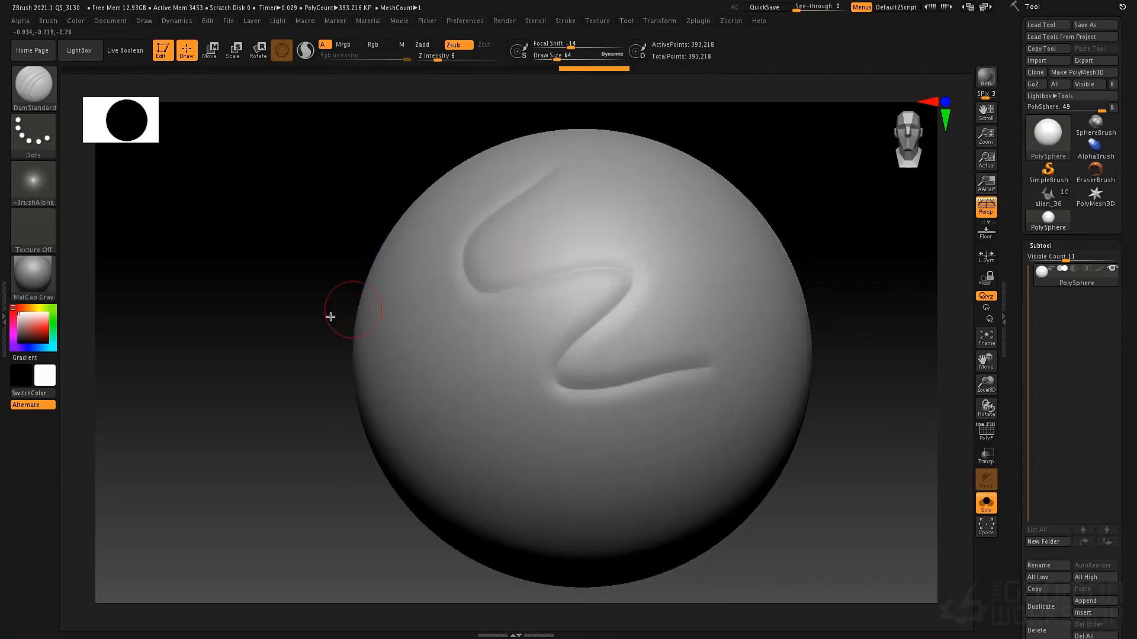
alt+drag(329, 318, 199, 278)
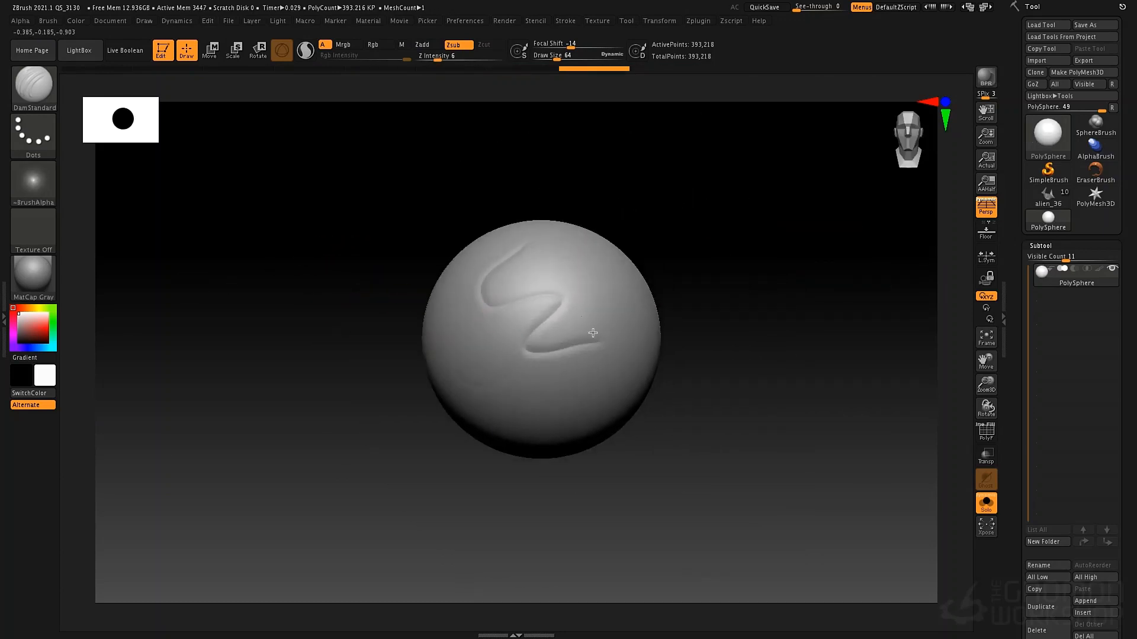
drag(621, 321, 618, 306)
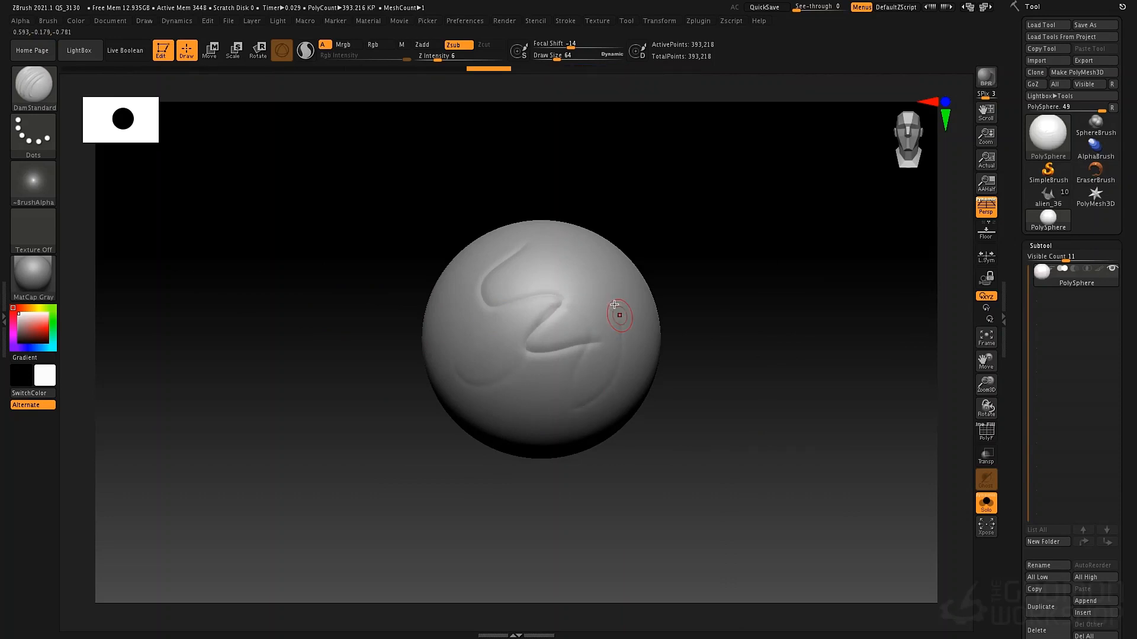
key(1)
key(1)
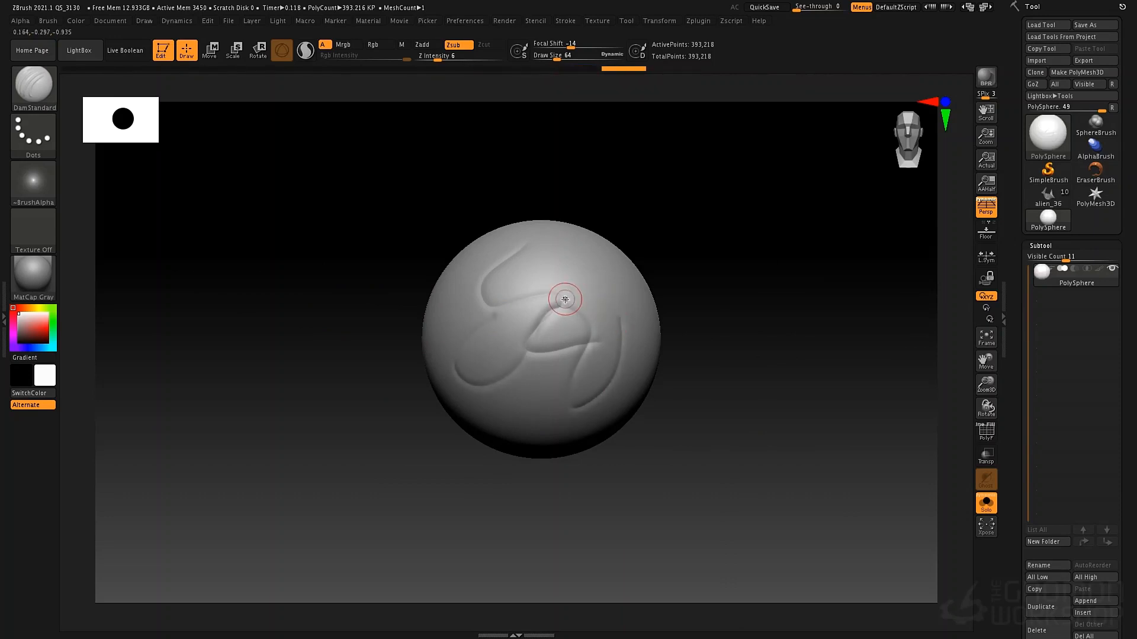
Undo all the replayed strokes to return the sphere to its smooth shape
key(ctrl+z)
key(ctrl+z)
key(ctrl+z)
key(ctrl+z)
key(ctrl+z)
key(ctrl+z)
key(ctrl+z)
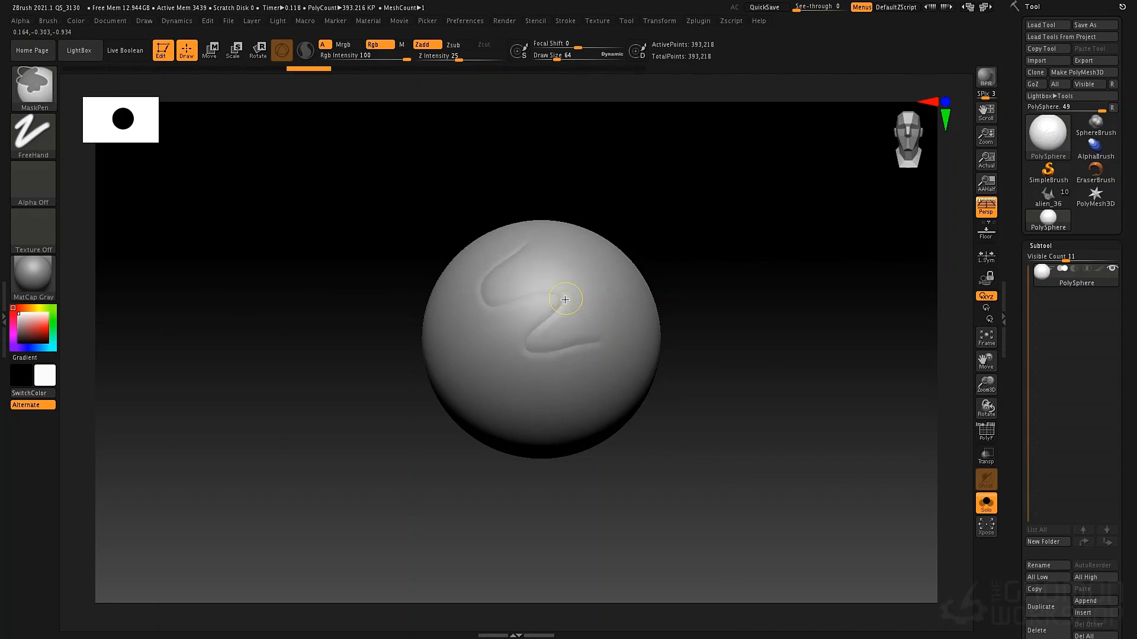
key(ctrl+z)
key(ctrl+z)
key(ctrl+z)
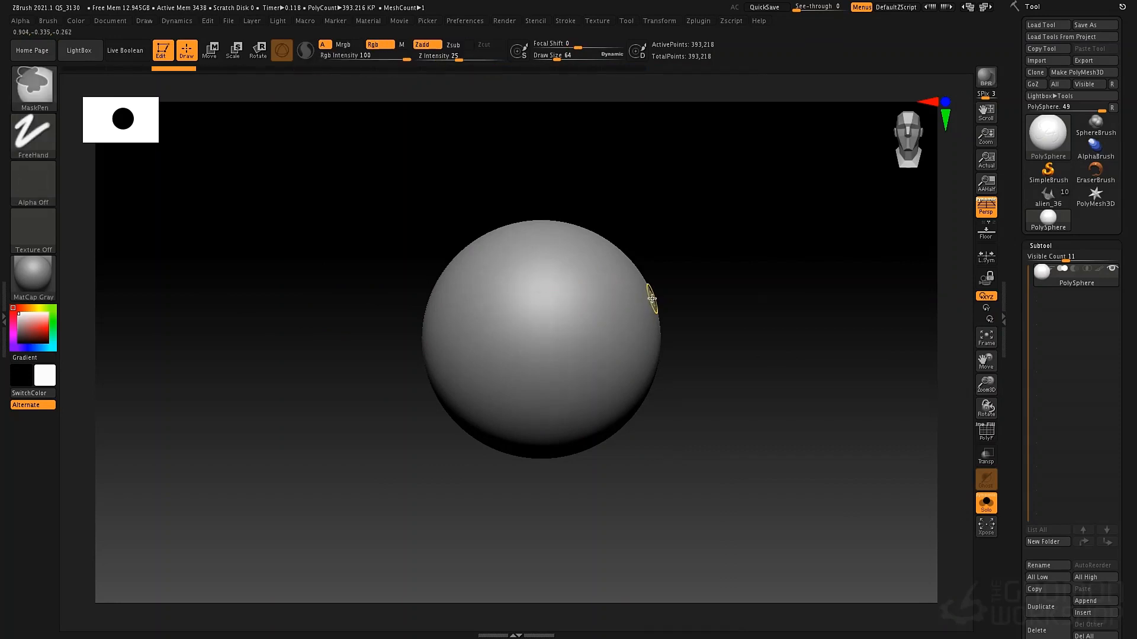
Select the Standard brush for the smooth sphere
alt+drag(708, 229, 752, 250)
alt+drag(797, 220, 770, 233)
key(b)
key(s)
key(t)
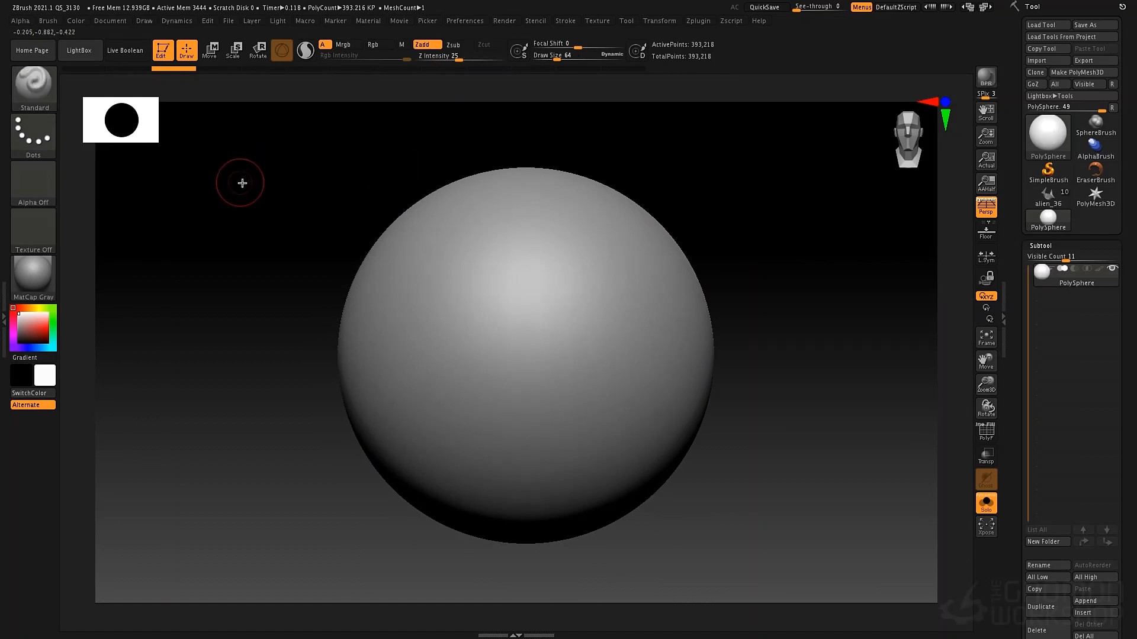
Stamp a large disc onto the sphere's centre with the DragRect stroke and Alpha 06, and strengthen it with the Replay Last hotkey
click(55, 143)
click(144, 148)
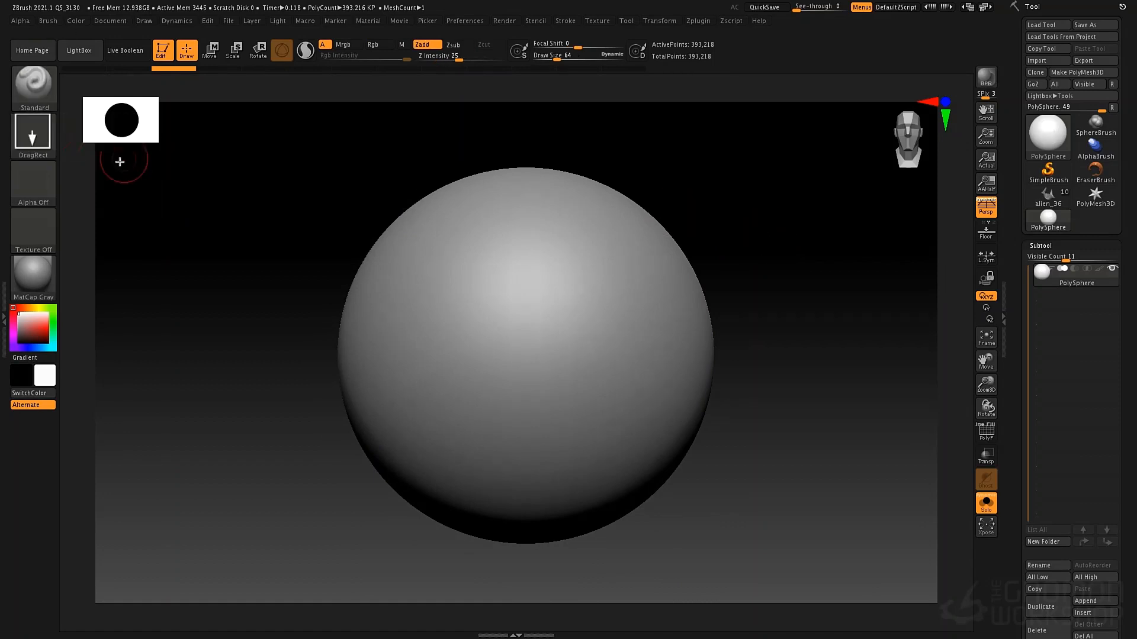
click(34, 185)
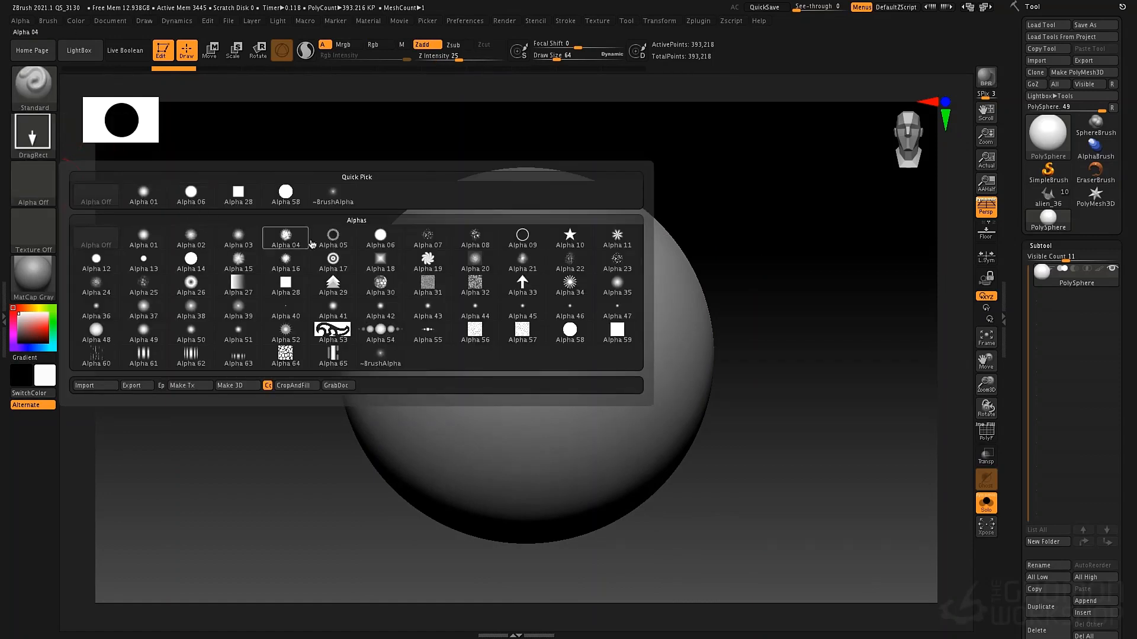
click(381, 243)
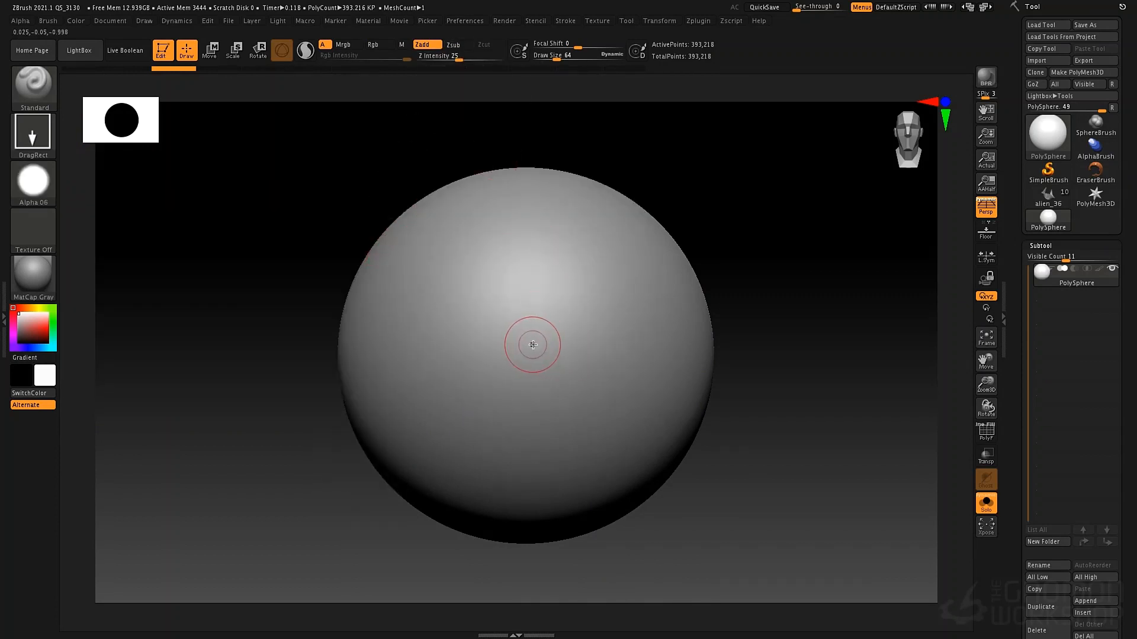
drag(529, 345, 686, 416)
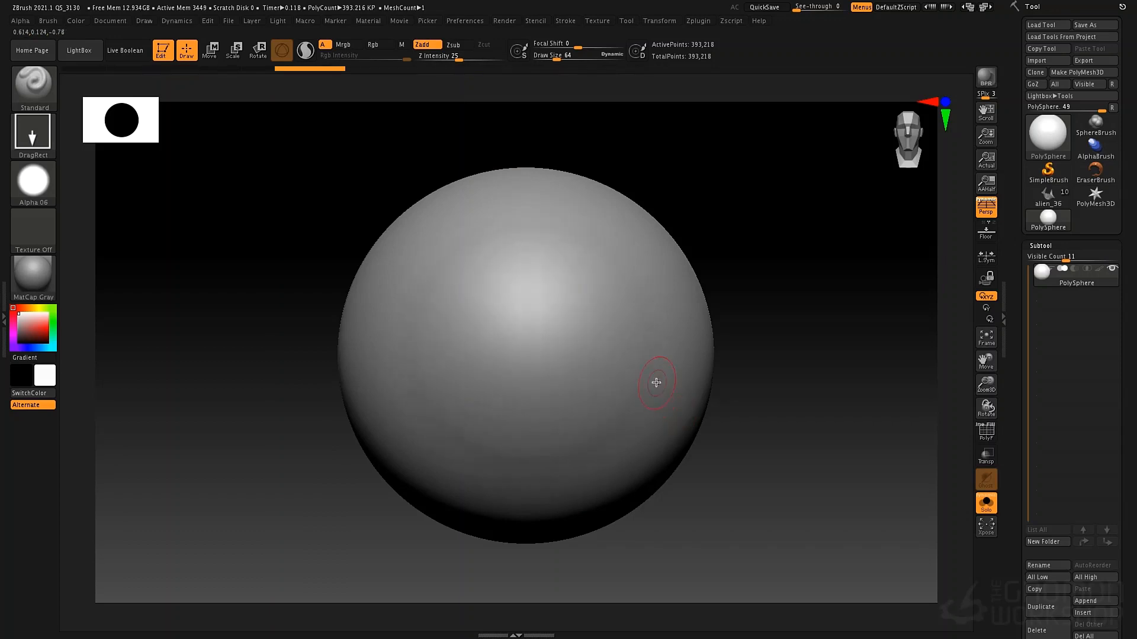
key(ctrl+shift+z)
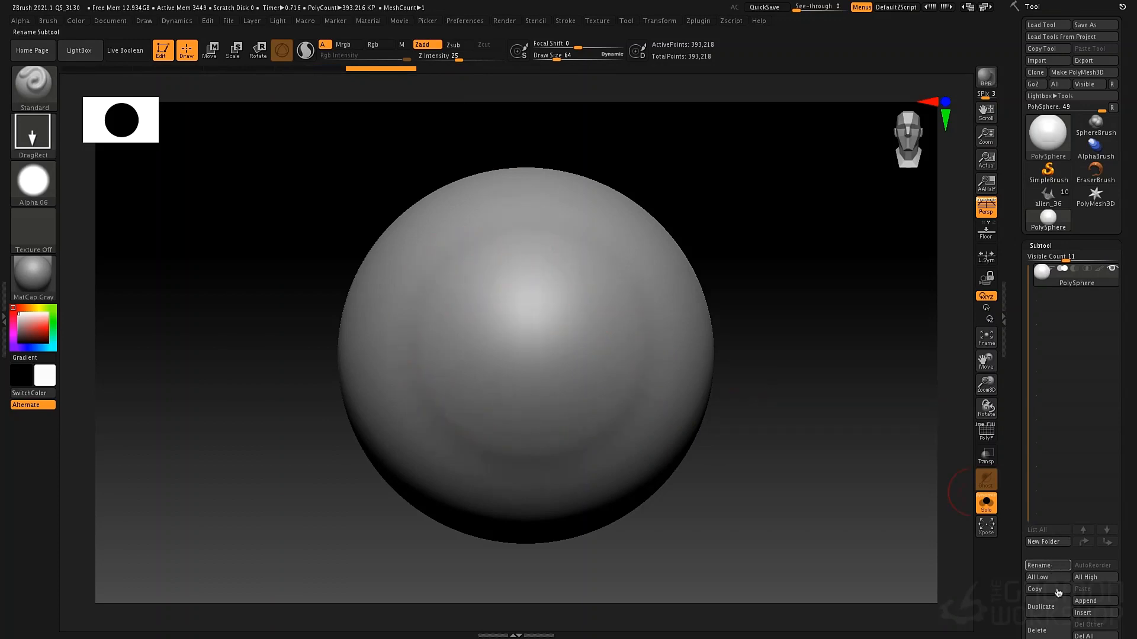
Duplicate the PolySphere subtool that carries the stamped disc
click(1059, 607)
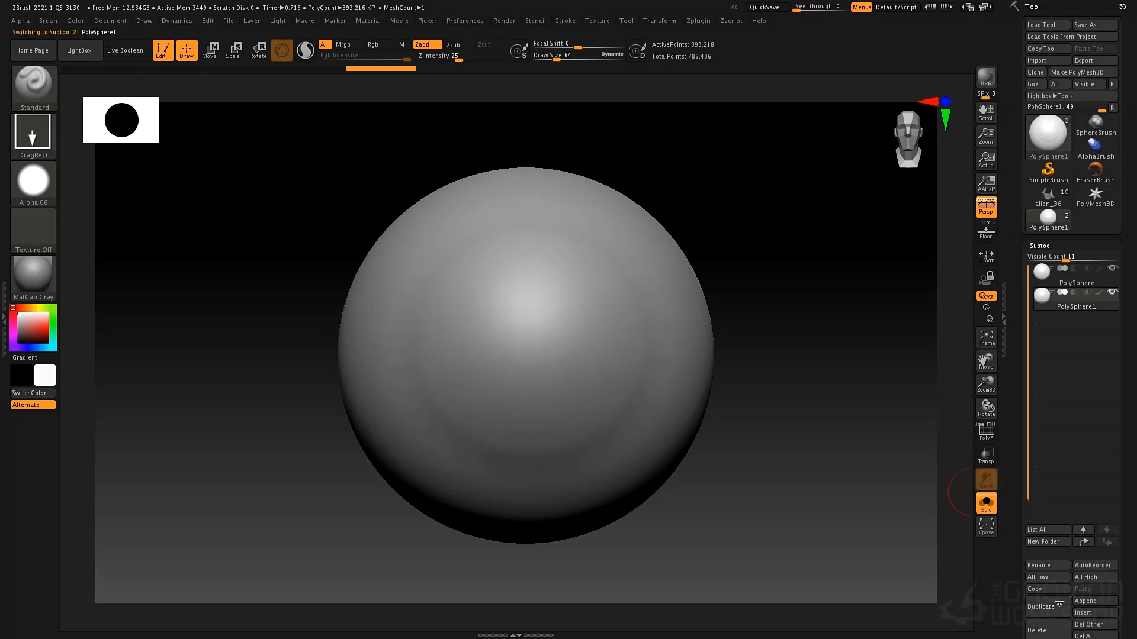
click(986, 508)
click(986, 508)
mouse_move(1037, 283)
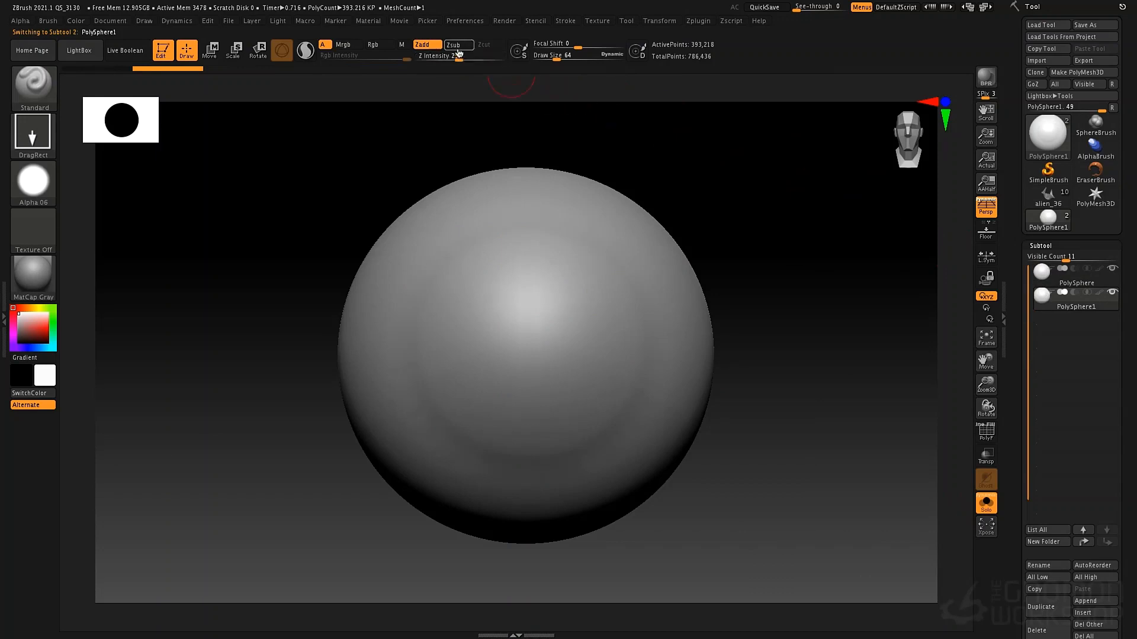
Carve a large disc into the duplicate sphere's centre using Zsub with Z Intensity 45, and deepen it with the Replay Last hotkey
click(458, 49)
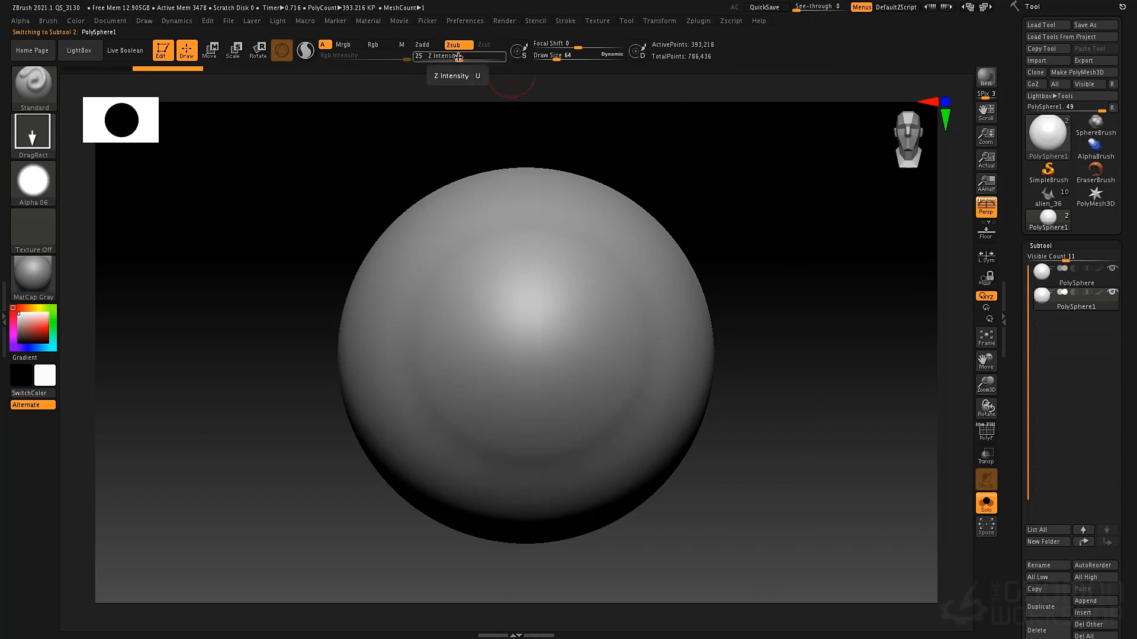
drag(459, 57, 473, 58)
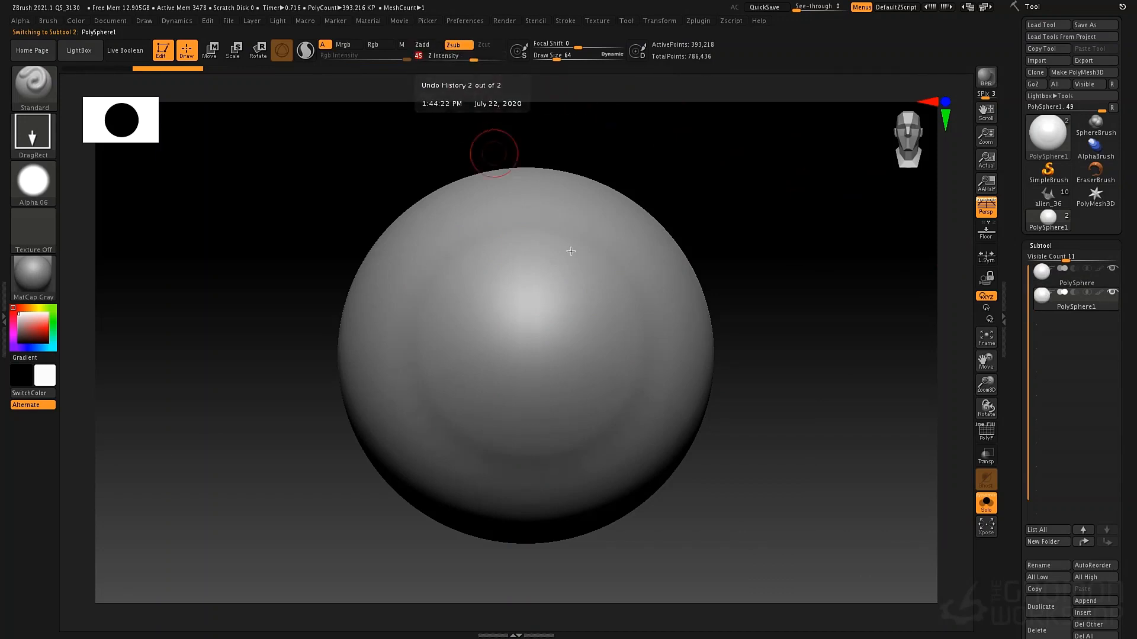
drag(527, 349, 685, 415)
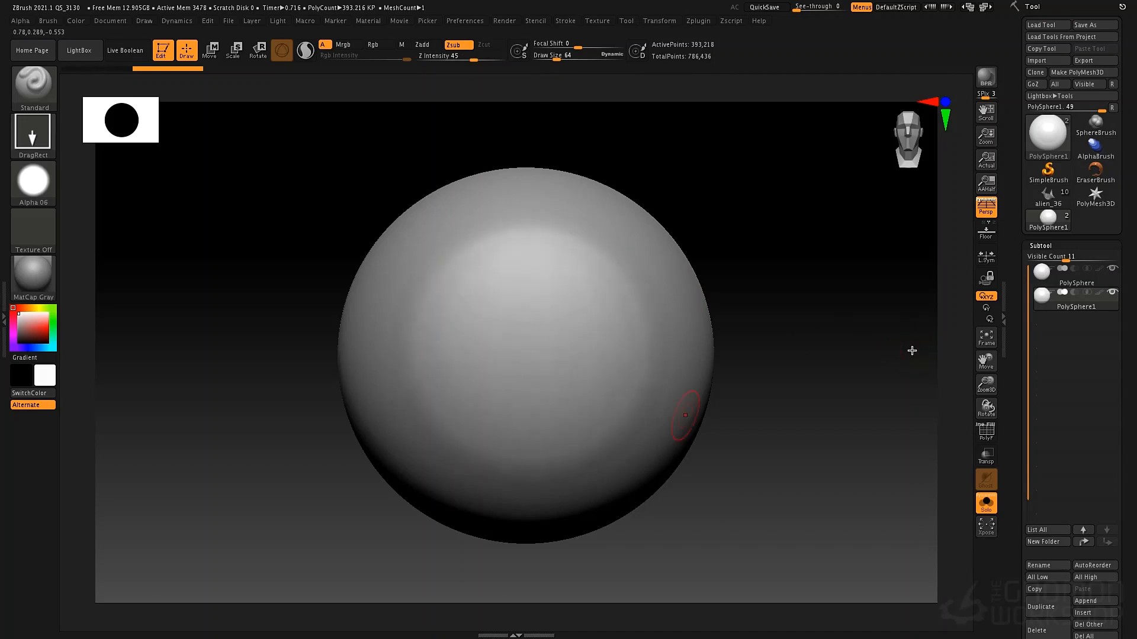
key(ctrl+shift+z)
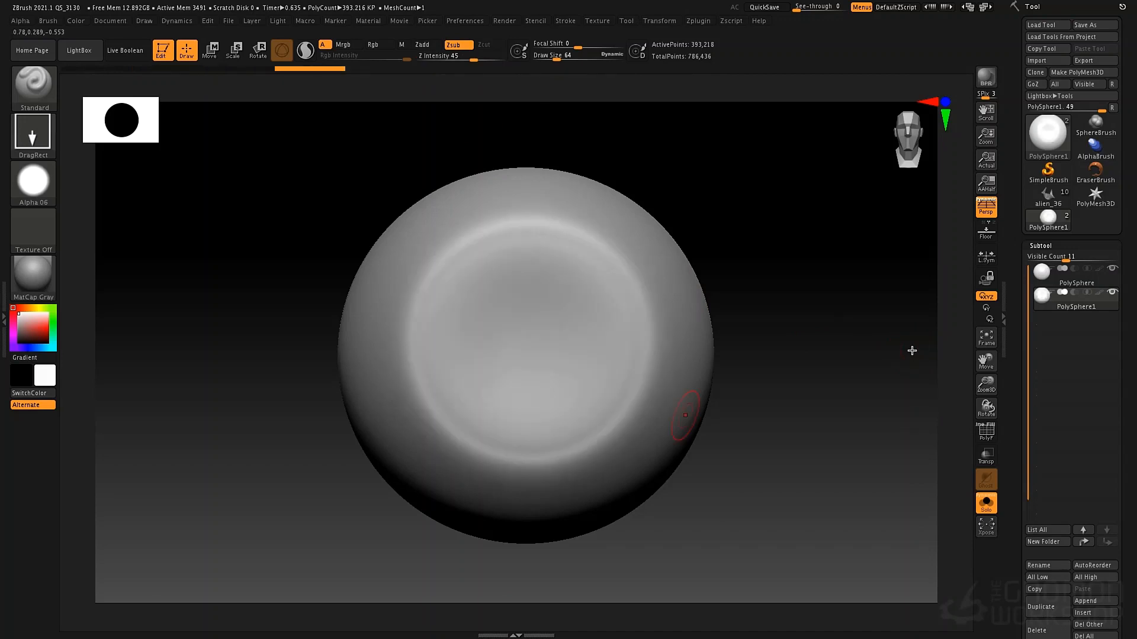
Compare the stamped original sphere with the carved duplicate by switching between the PolySphere and PolySphere1 subtools
right_drag(542, 341, 560, 340)
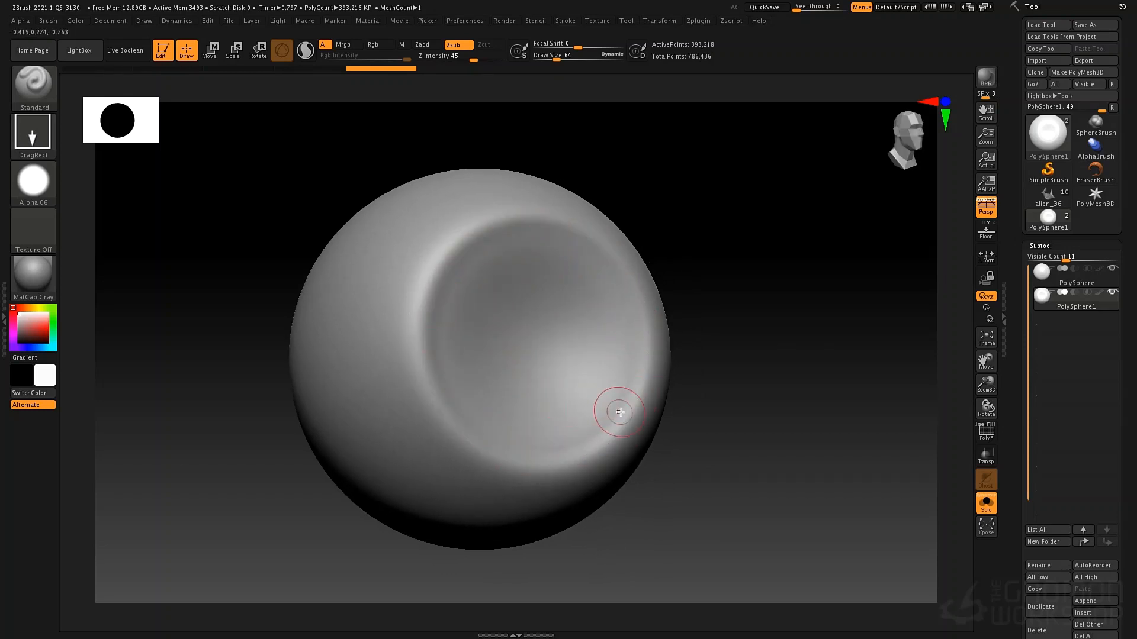
click(1043, 279)
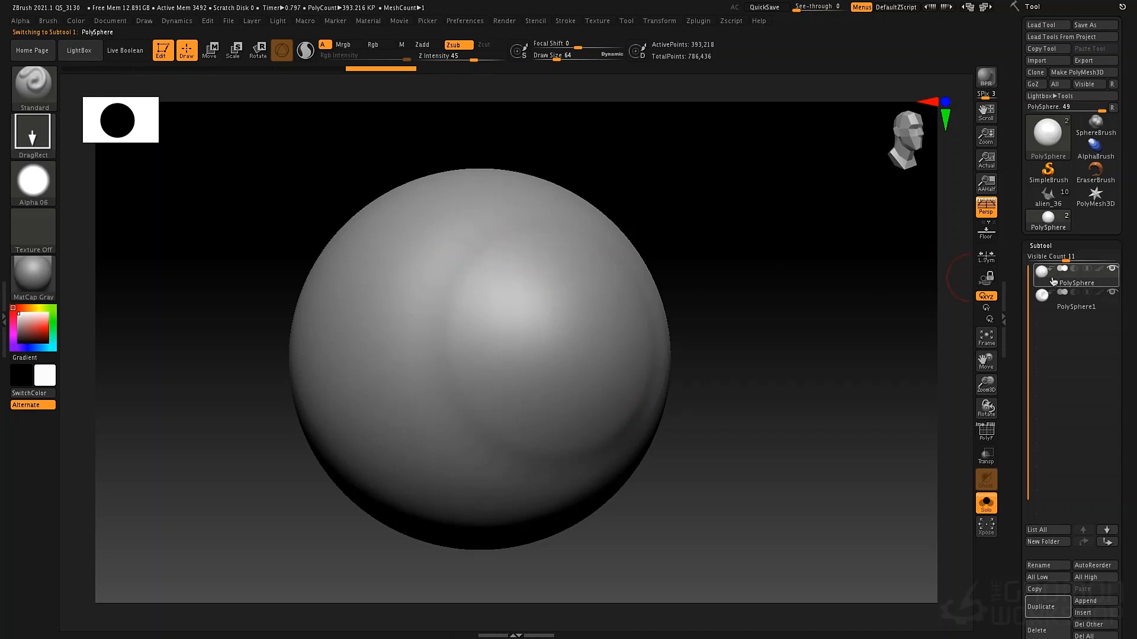
mouse_move(1046, 274)
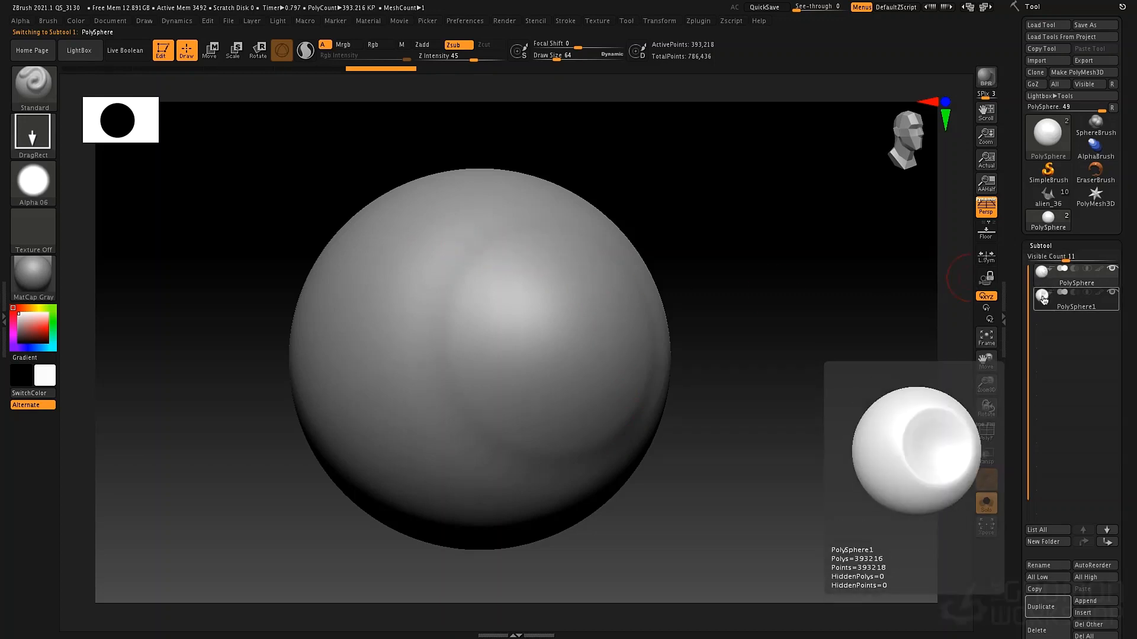
click(1042, 295)
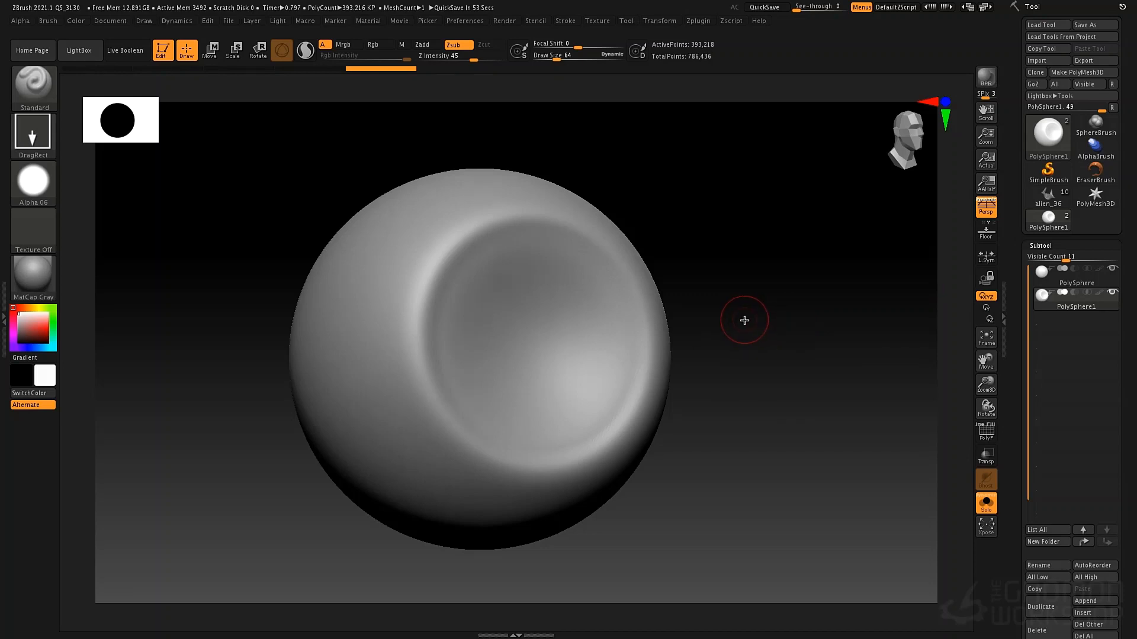
Undo the stray stroke on the side of the carved sphere and inspect the recess from several angles
drag(836, 333, 781, 333)
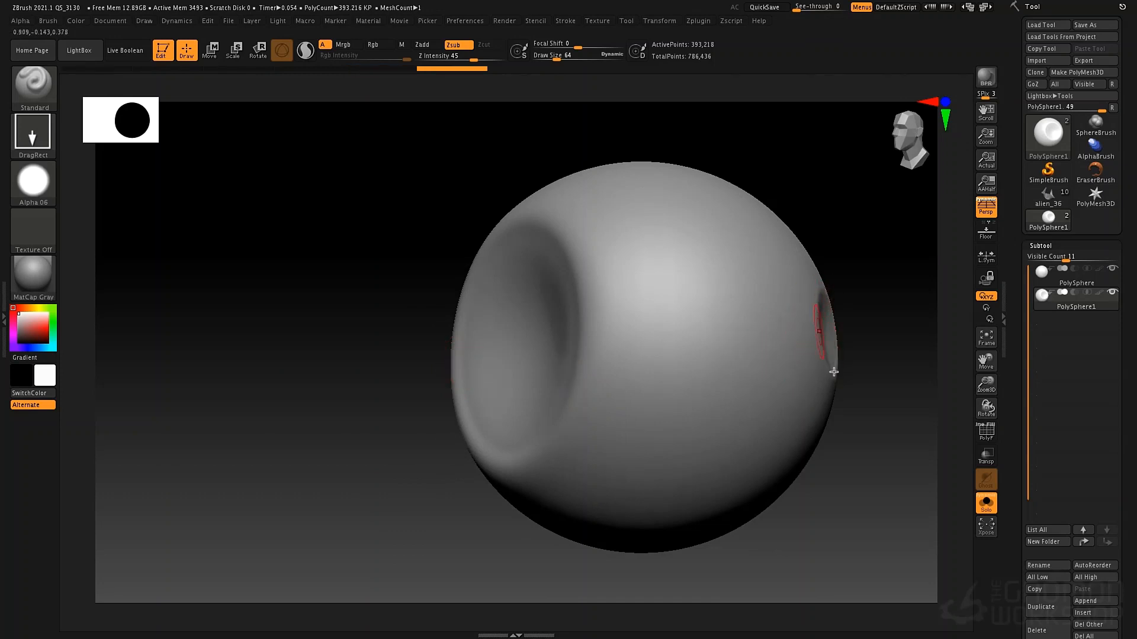
key(ctrl+z)
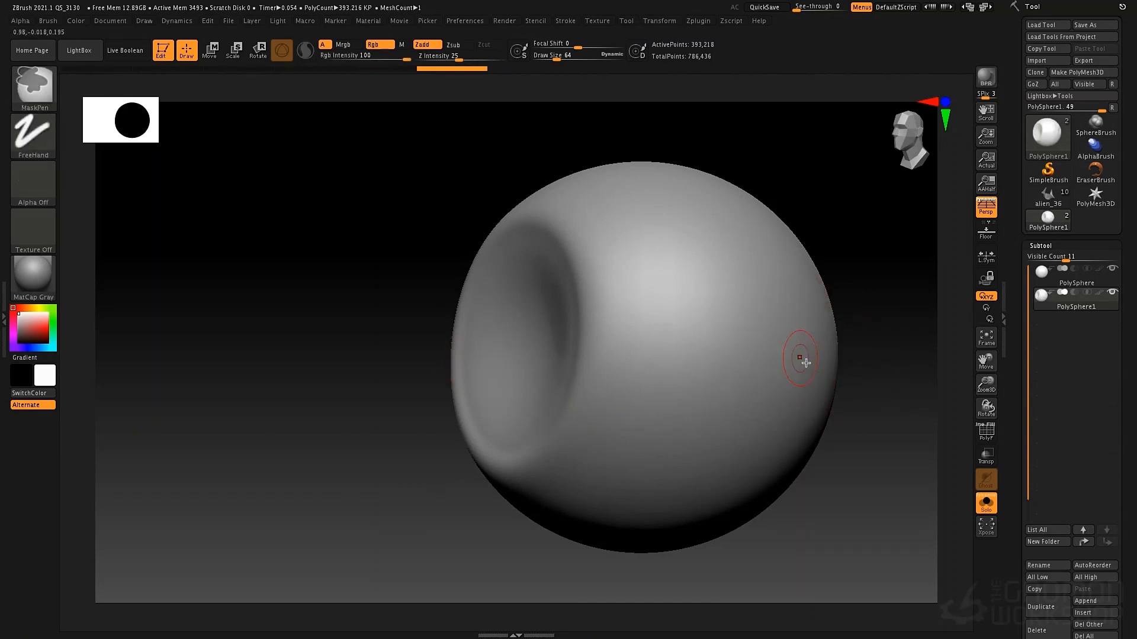
drag(191, 213, 184, 328)
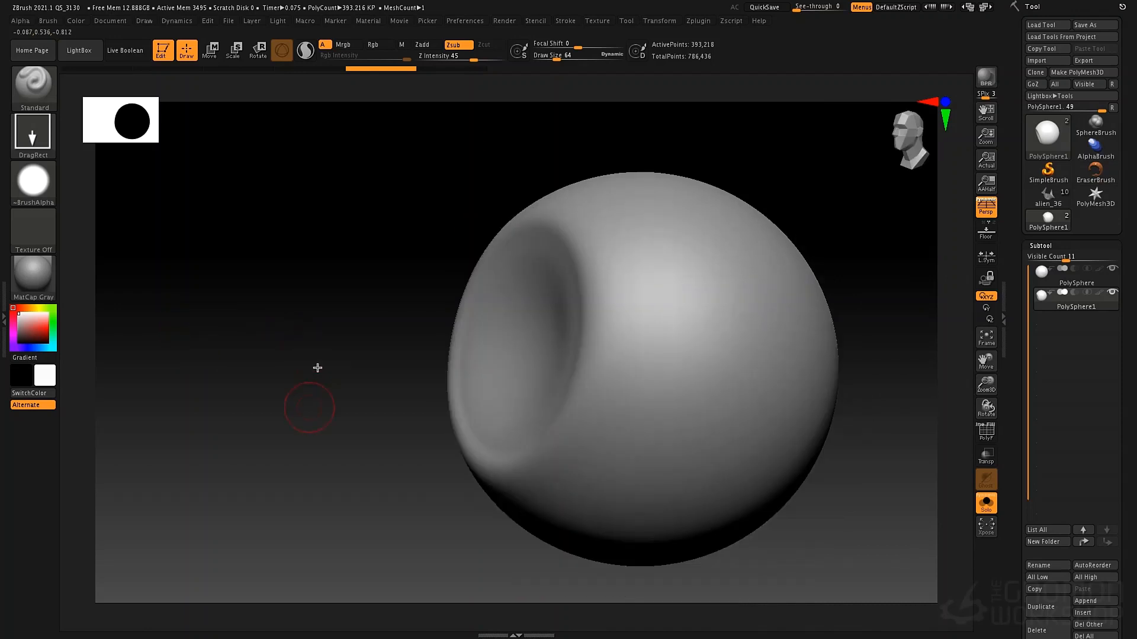
drag(318, 367, 216, 434)
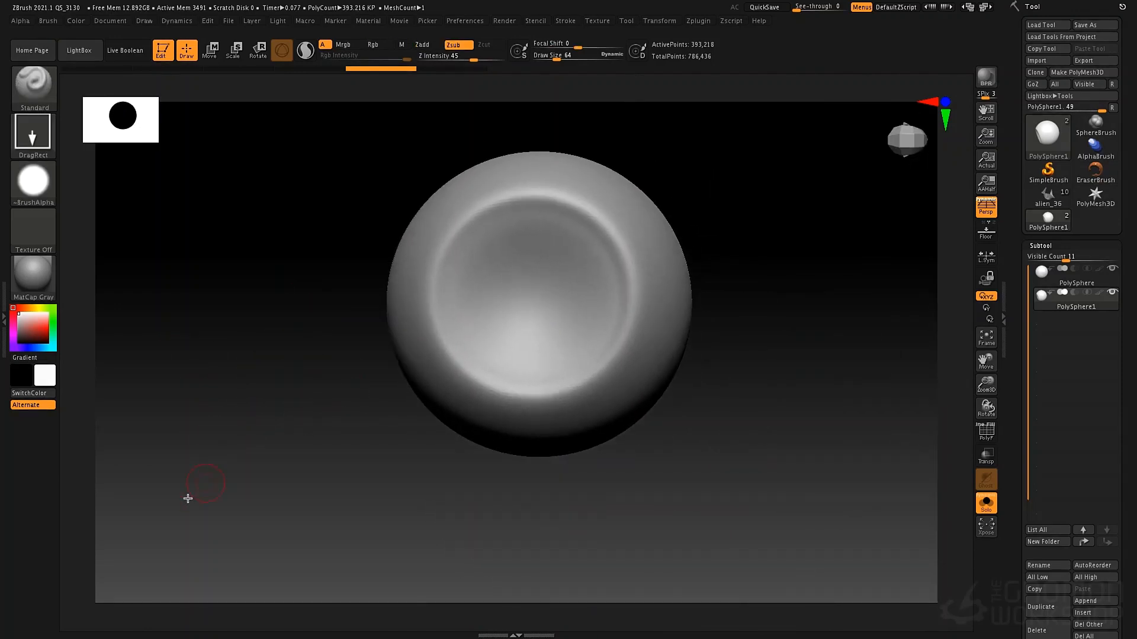
drag(177, 539, 186, 537)
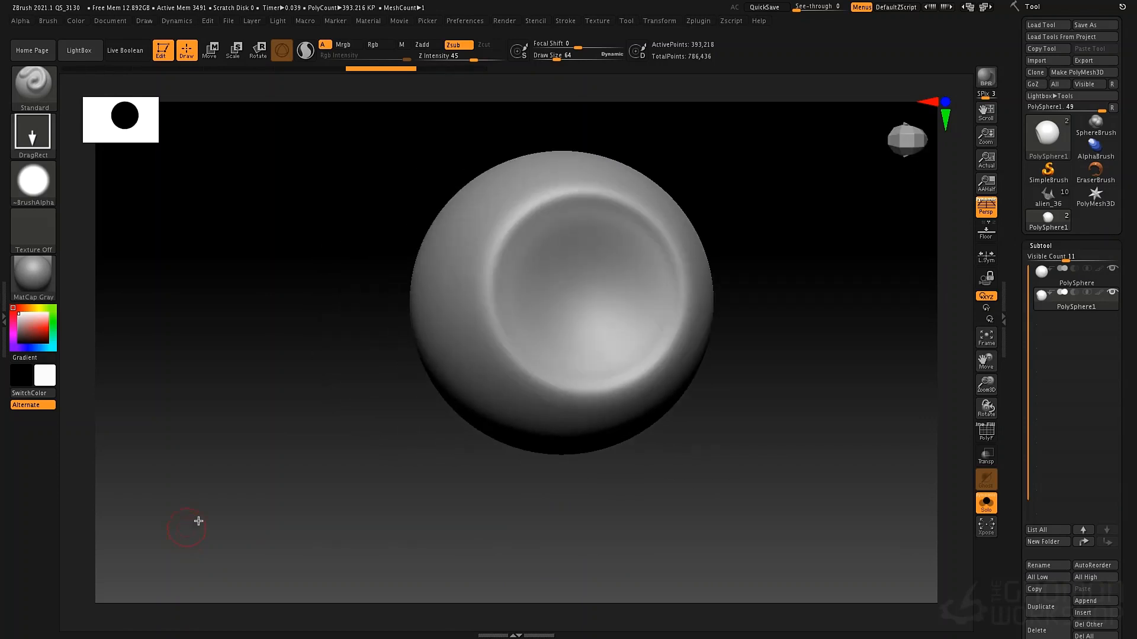
Save the custom hotkeys to a hotkeys file in the preferences
click(569, 22)
click(472, 21)
click(487, 89)
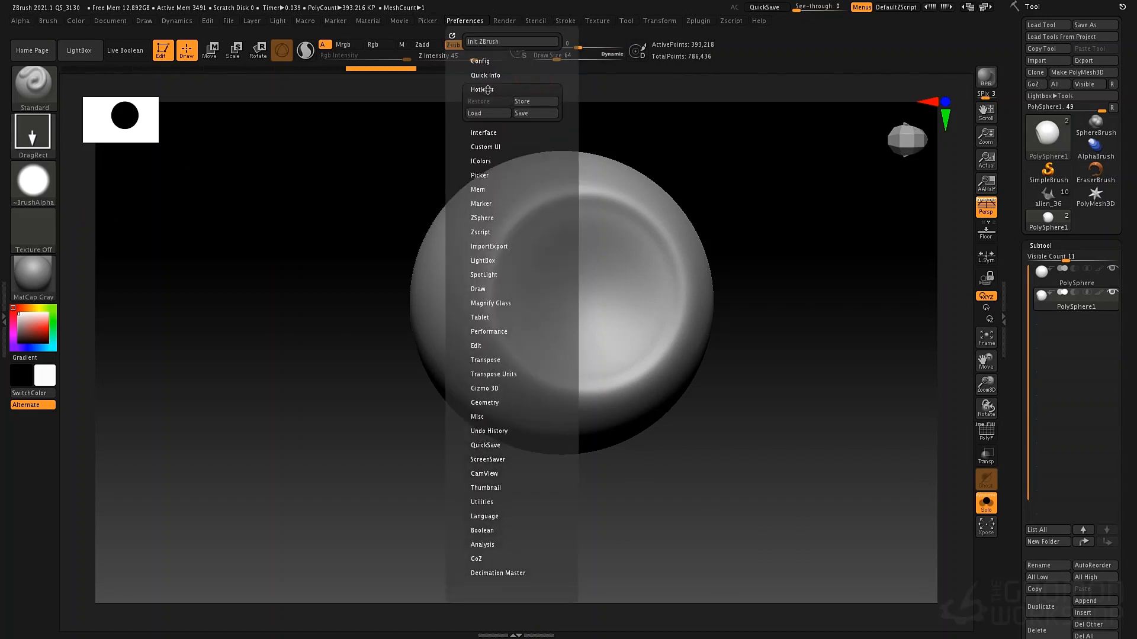
click(537, 117)
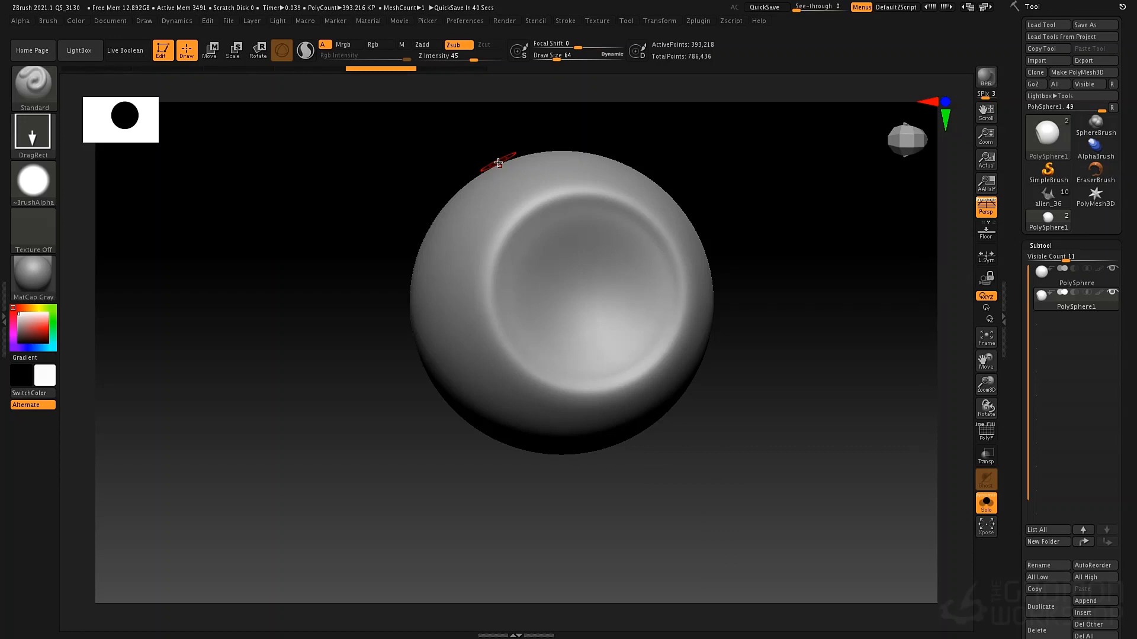
Bring up the quick-access palette of brush and draw settings over the canvas
key(space)
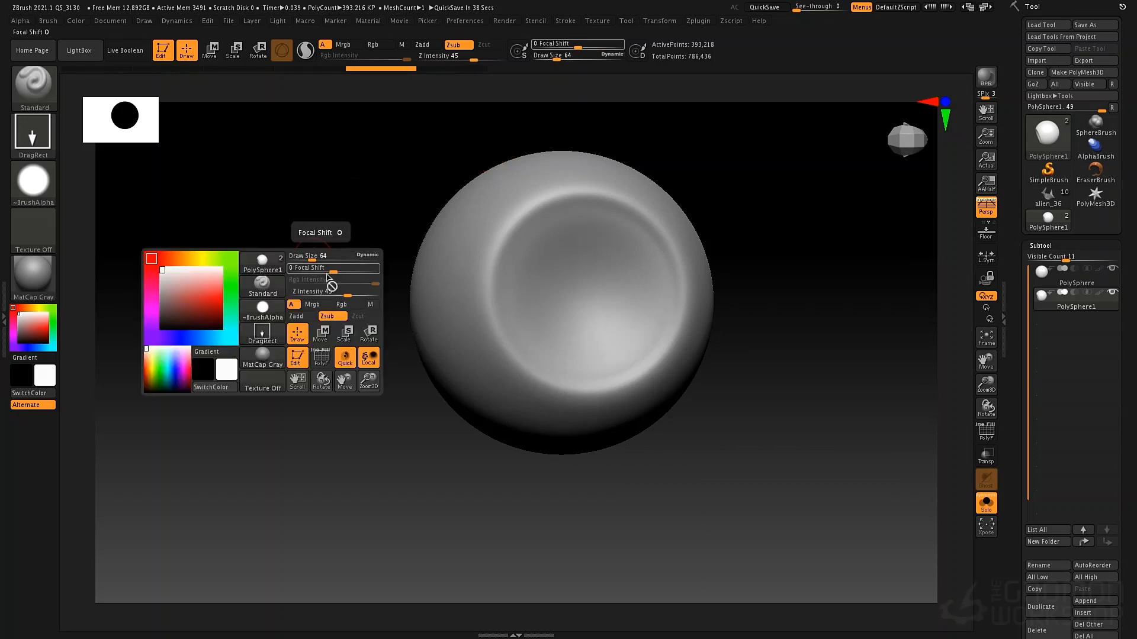